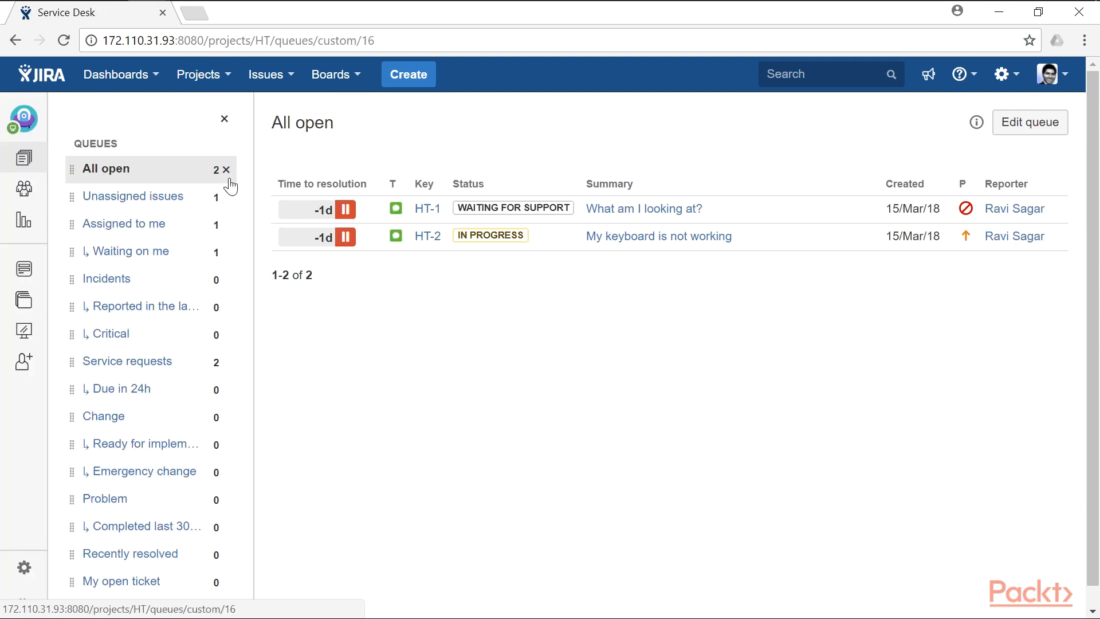
- Create the Incident request type 'Something is broken', described as 'Use this request type to raise an incident'
left_click(23, 570)
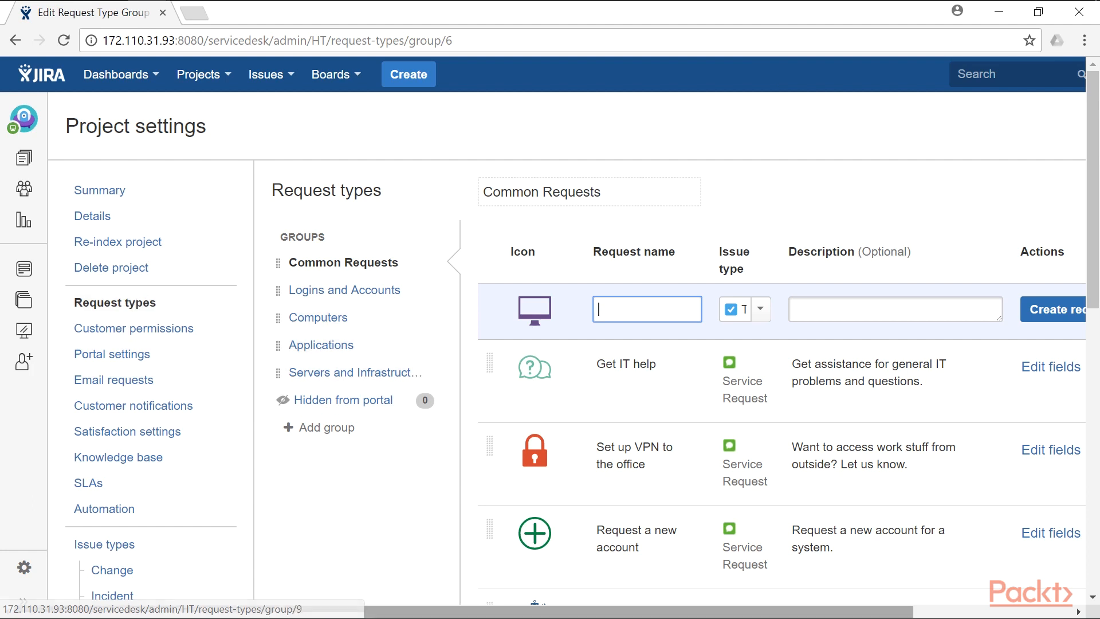
left_click_drag(399, 614, 568, 615)
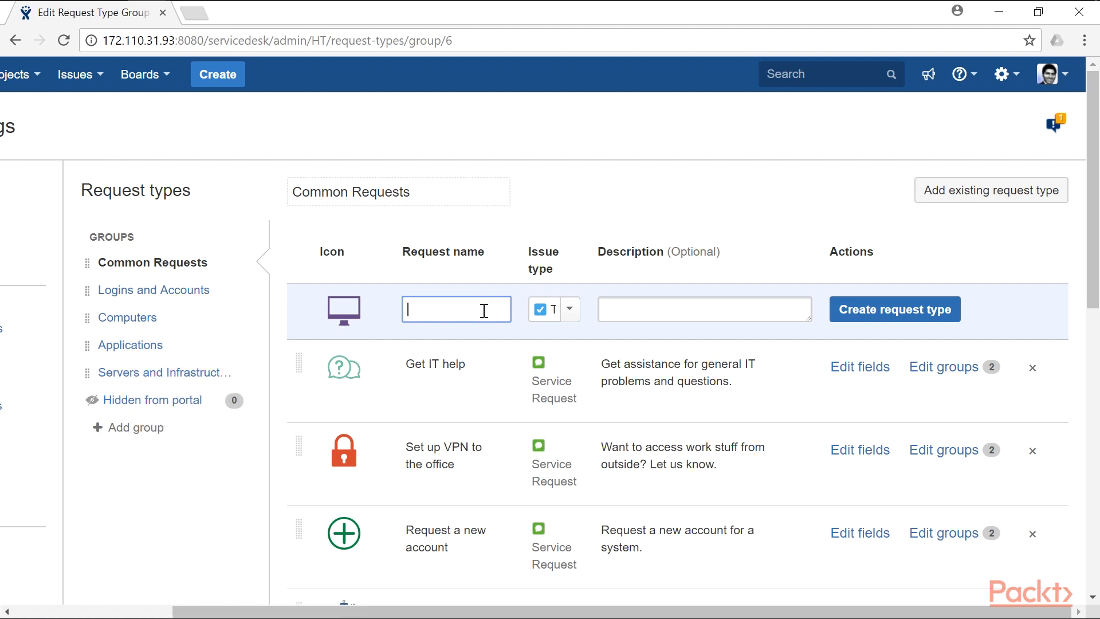
type("Something is broken")
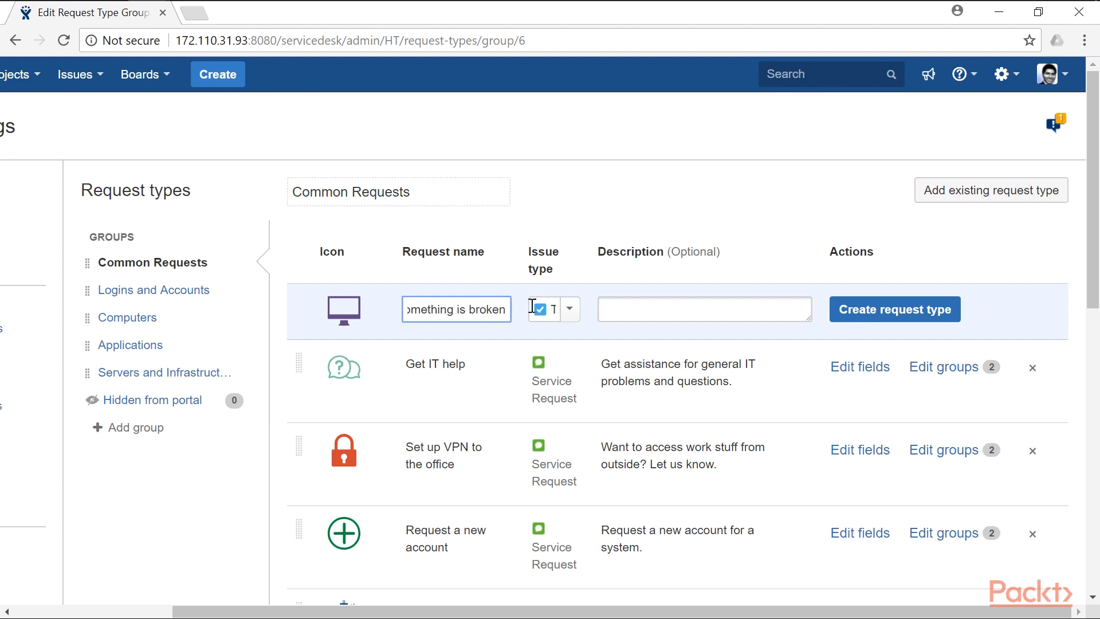
left_click(569, 309)
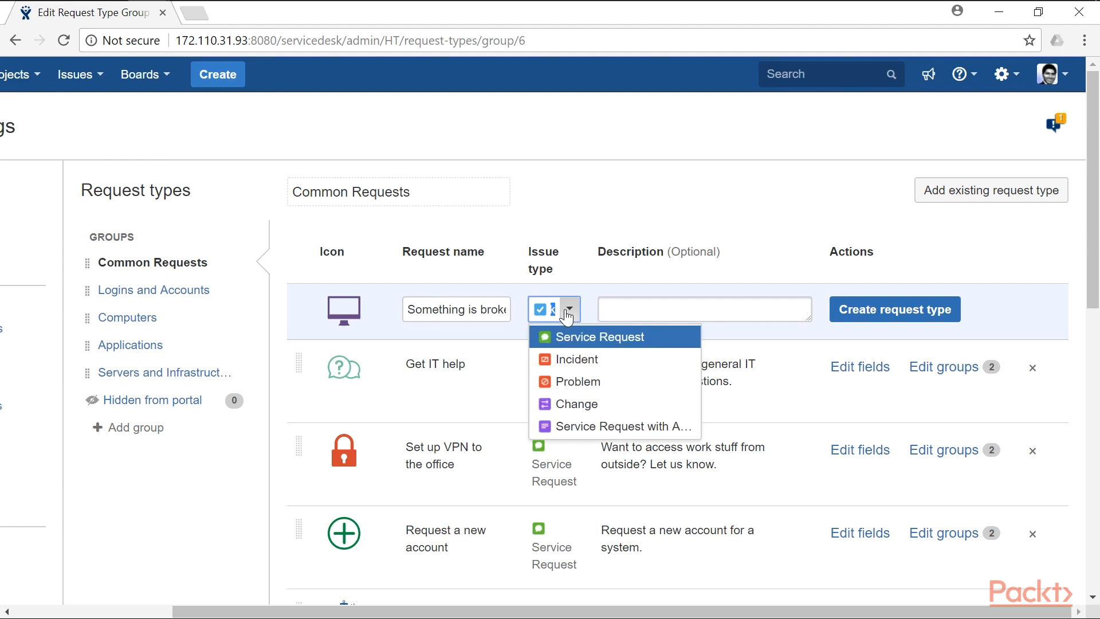
left_click(598, 360)
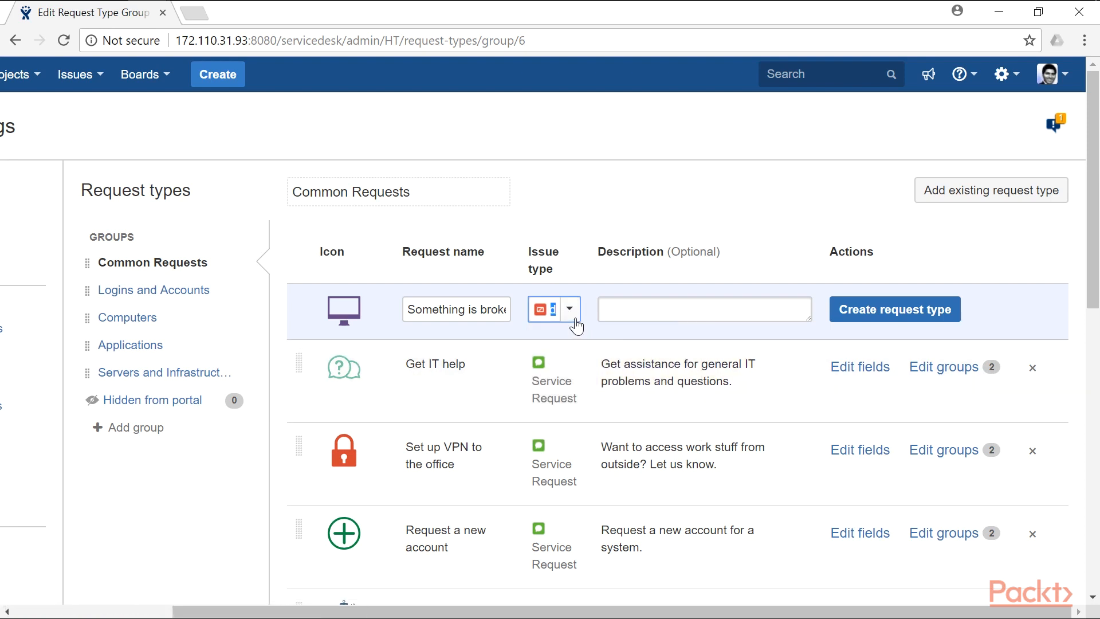
left_click(679, 313)
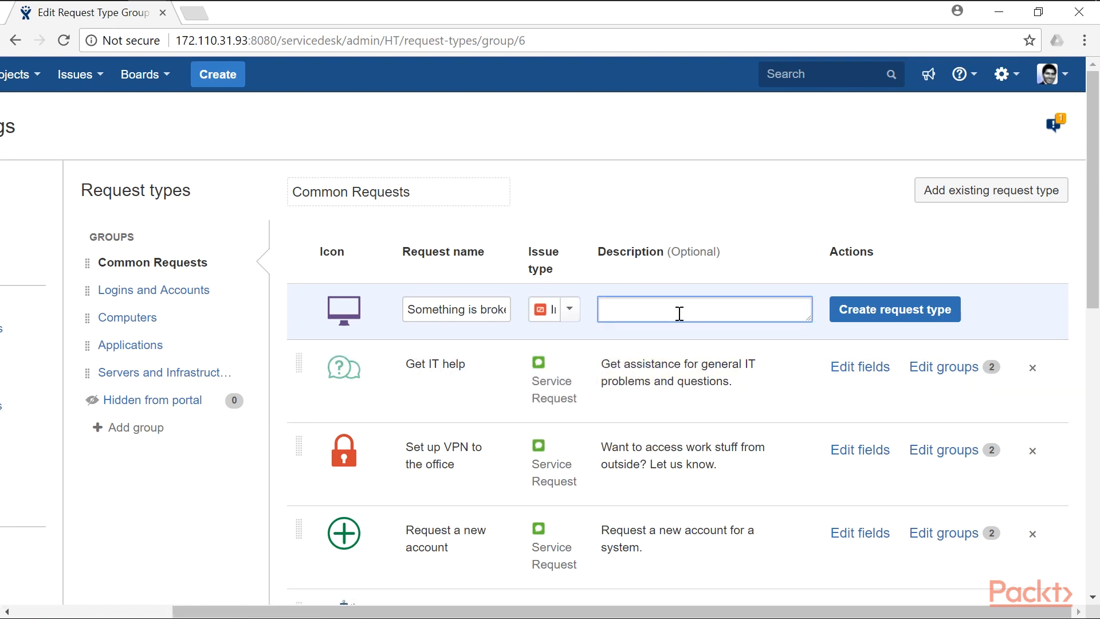
type("Use this request type to rais")
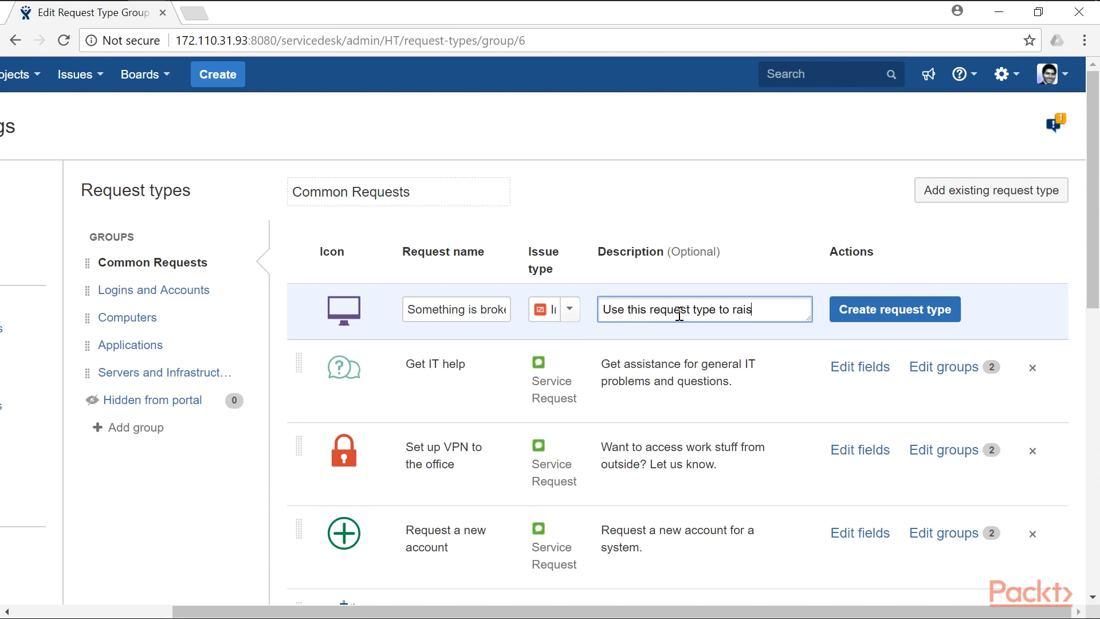
type("e an incident")
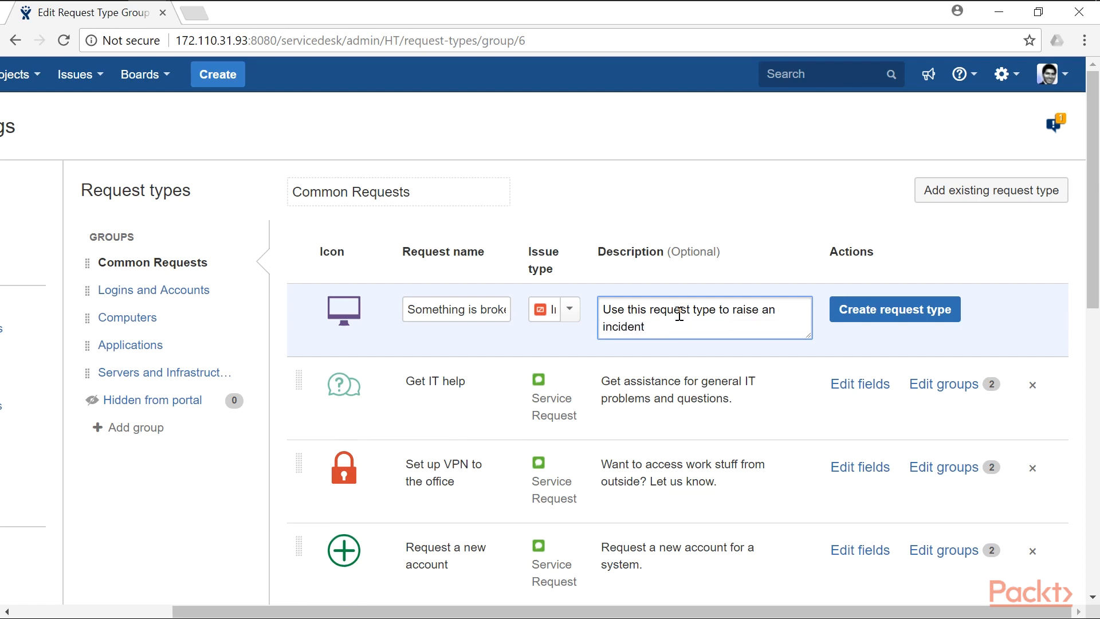
left_click(929, 322)
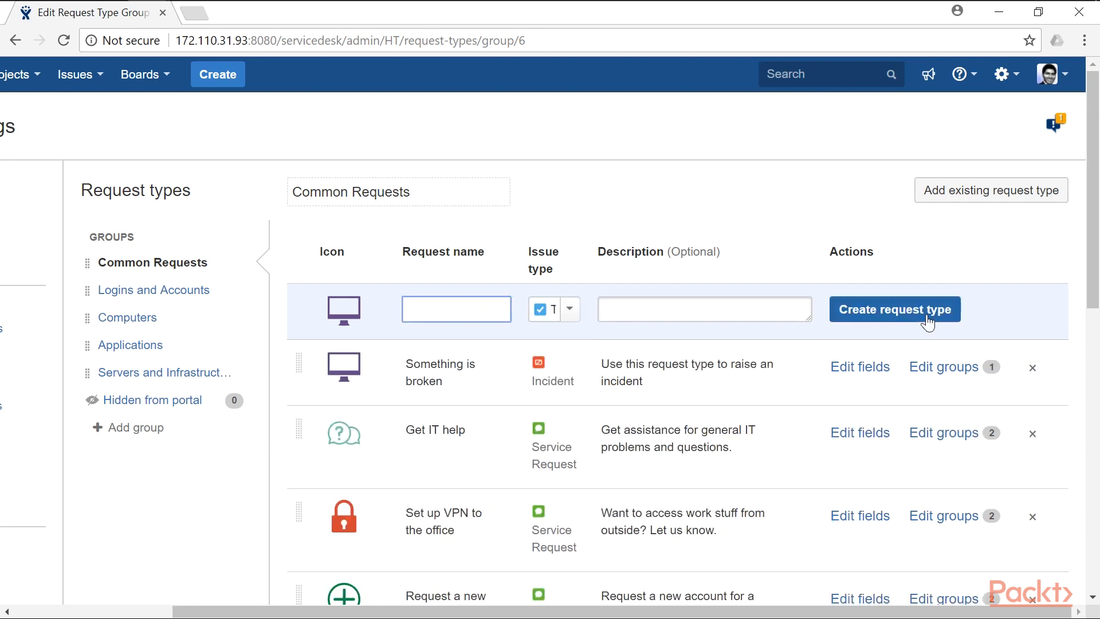
- Add the Attachment and Description fields to the Something is broken request form
left_click(862, 368)
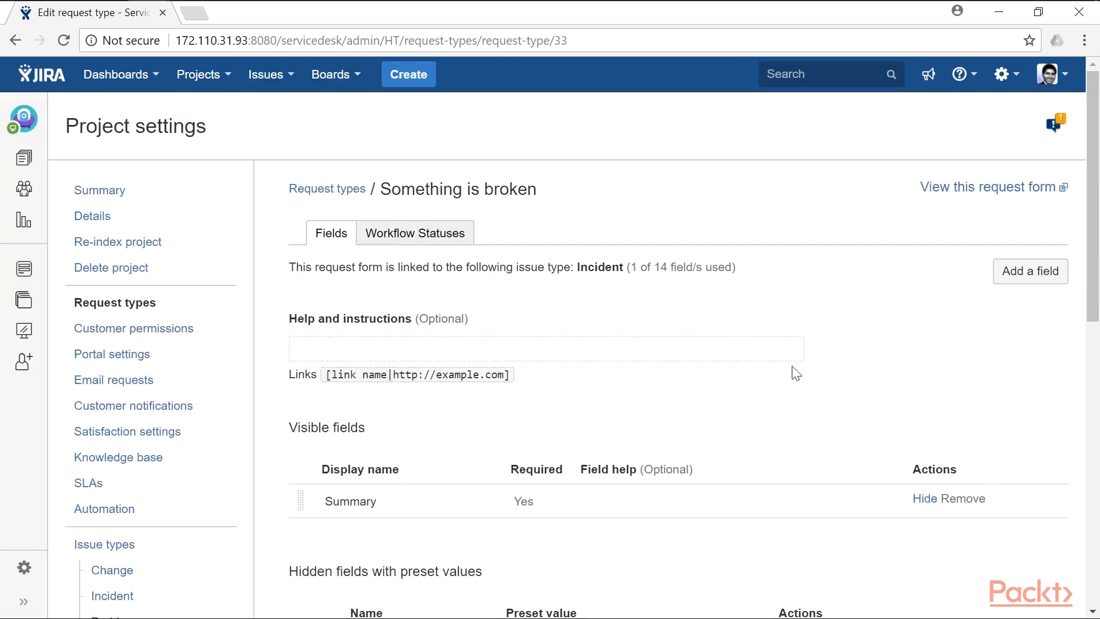
scroll(761, 364, "down", 3)
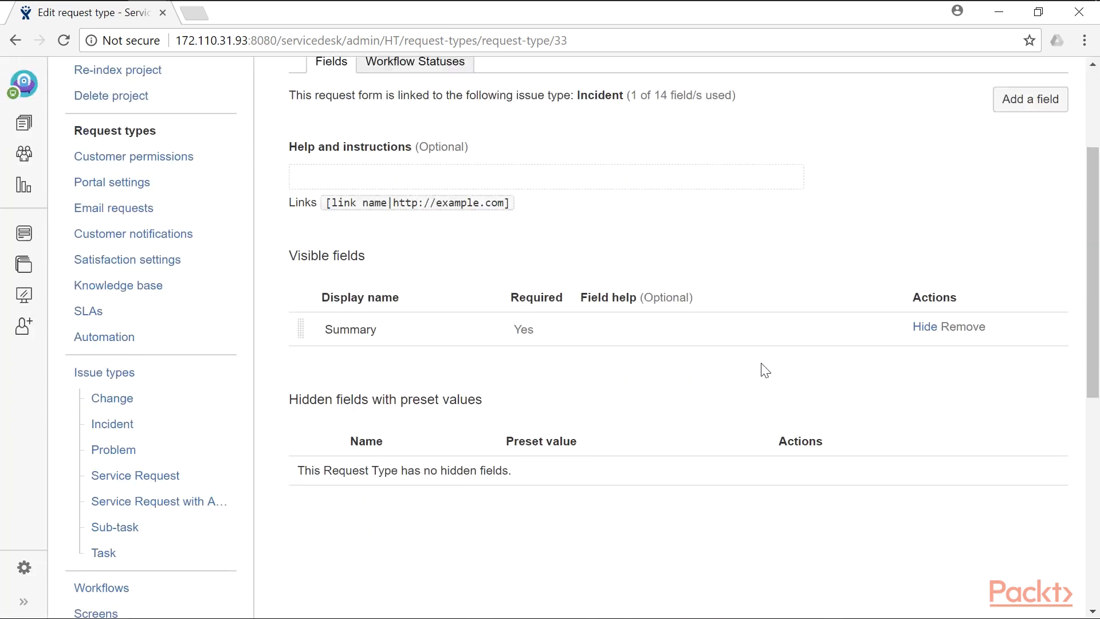
scroll(765, 372, "up", 3)
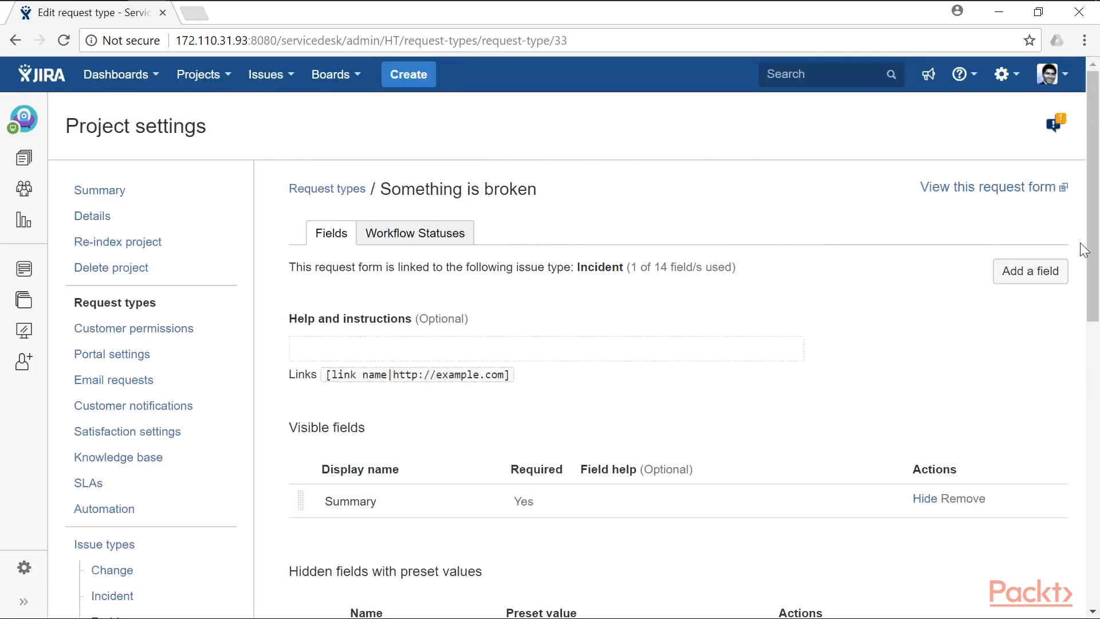
left_click(1055, 275)
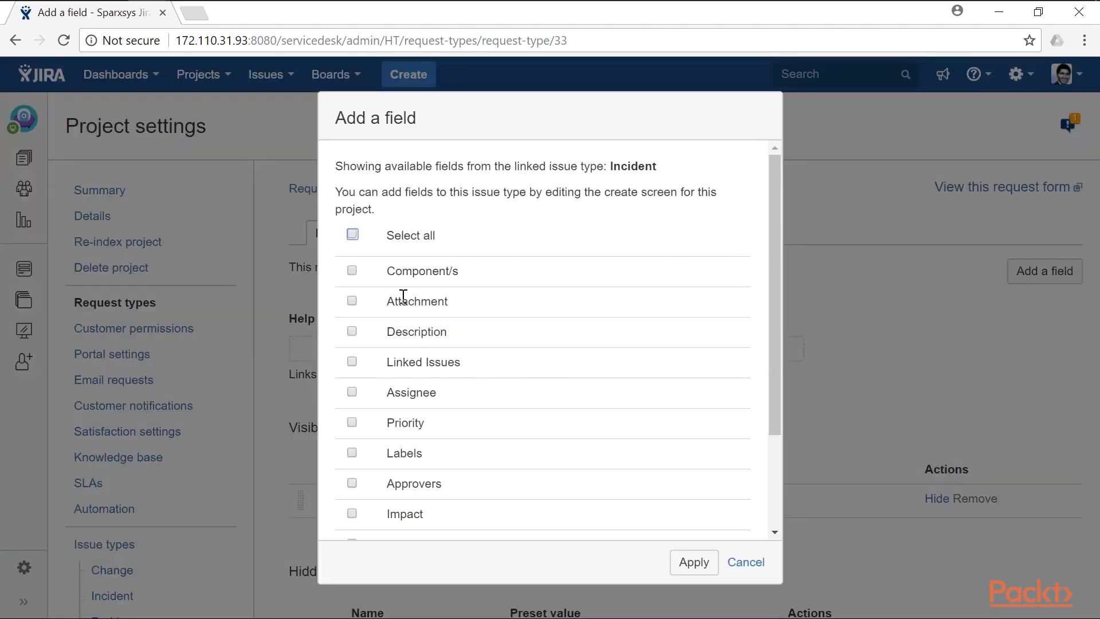
left_click(353, 333)
left_click(695, 562)
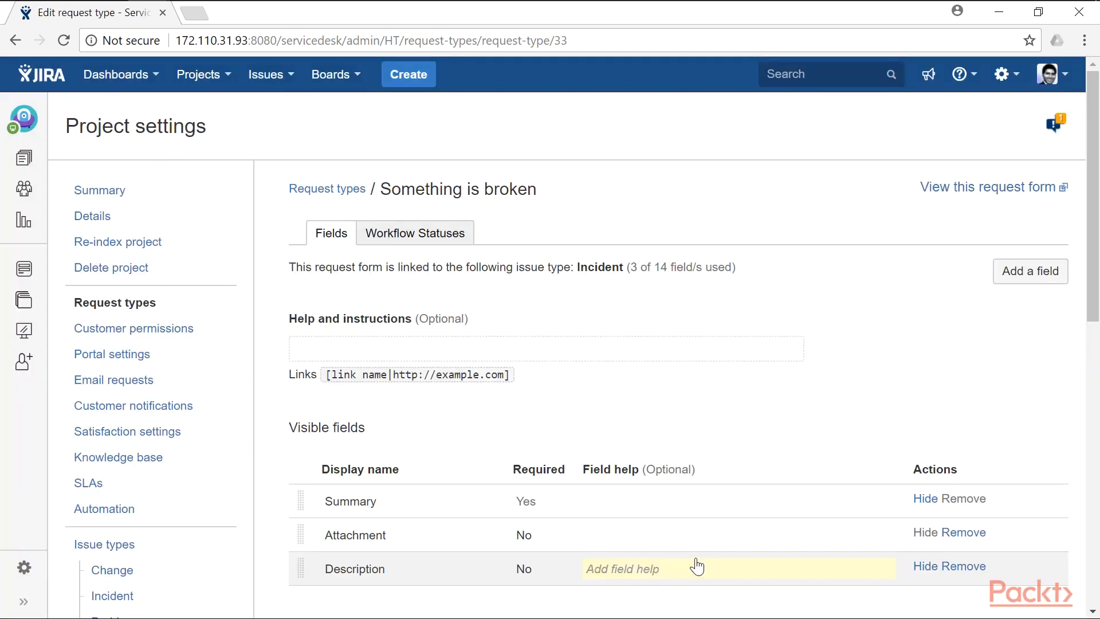
scroll(609, 503, "down", 3)
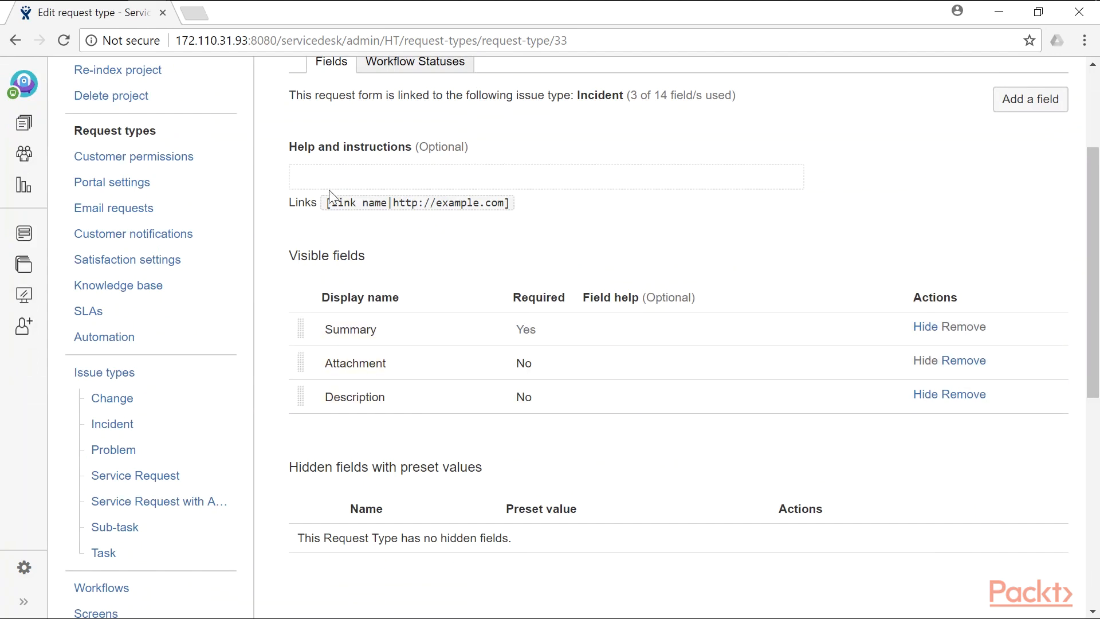
scroll(458, 243, "up", 3)
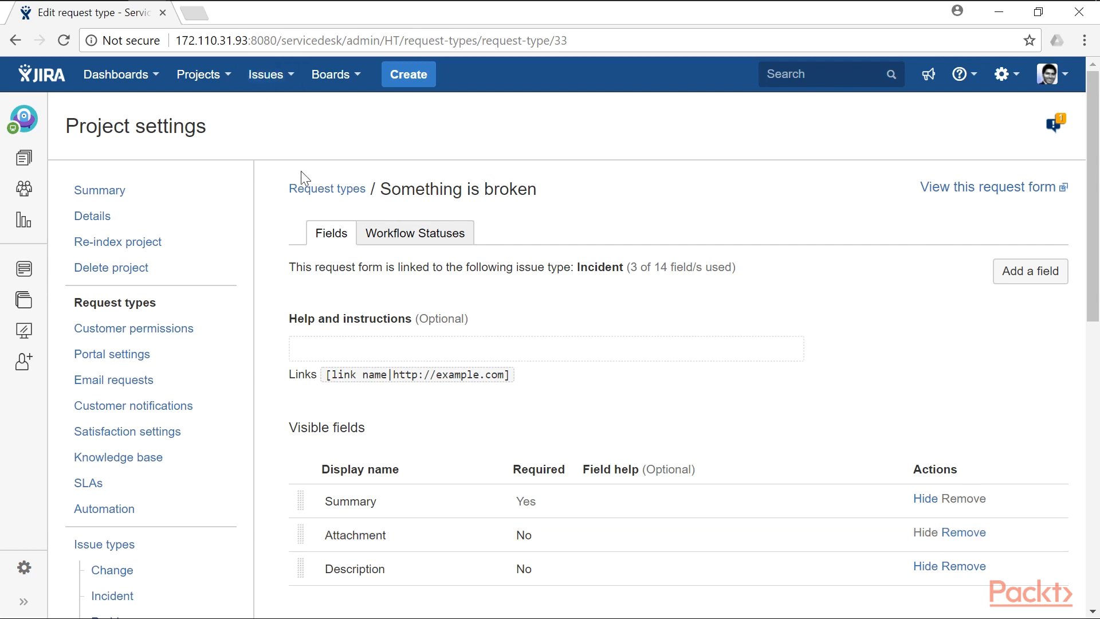
- Let JIRA-account customers raise requests and share them with any customer or organization in the project
left_click(191, 331)
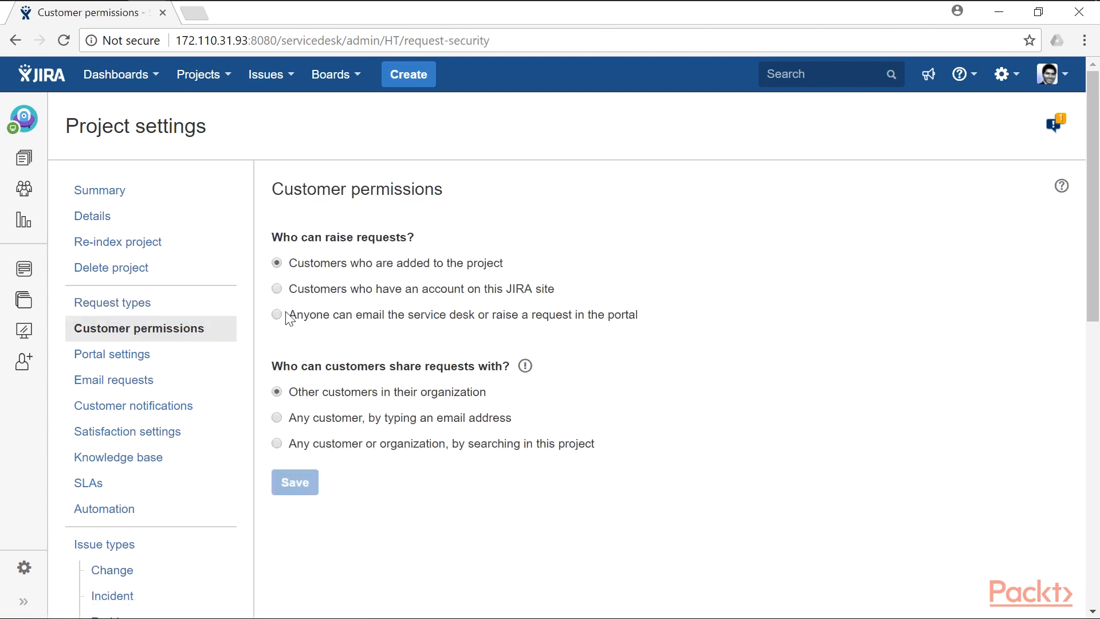
left_click(352, 296)
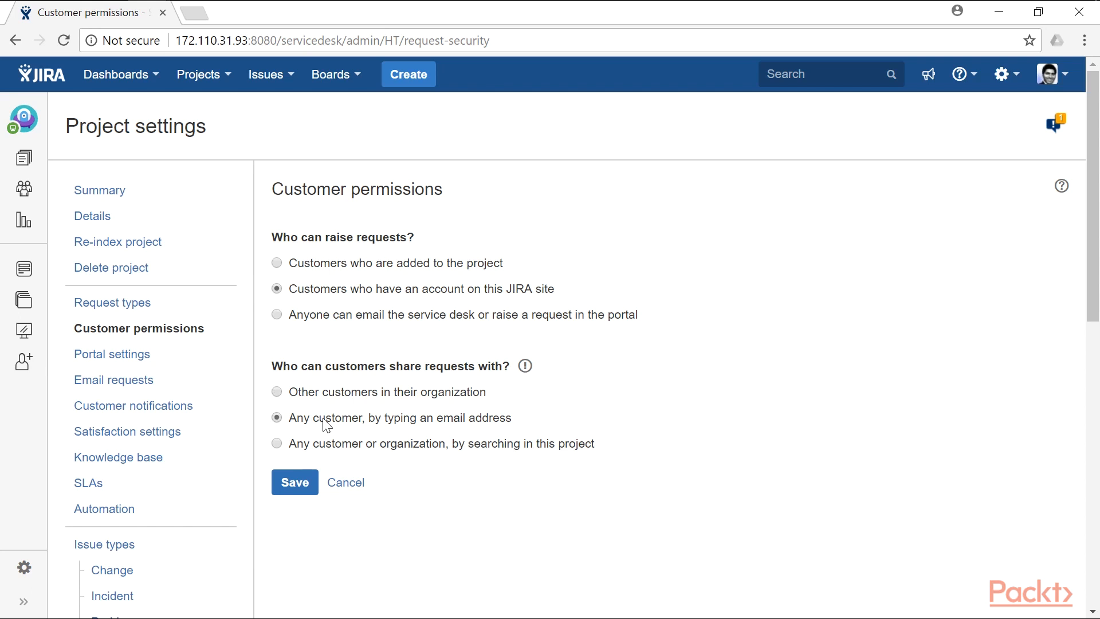
left_click(316, 451)
- Preview the Help Center customization from the Portal settings
left_click(147, 360)
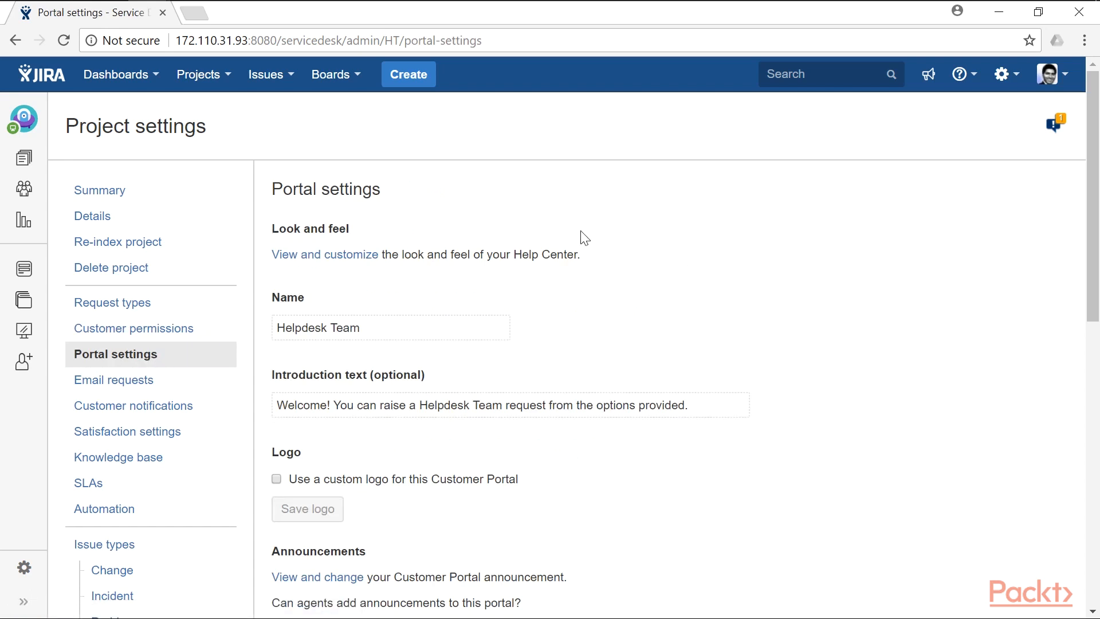
scroll(573, 243, "down", 2)
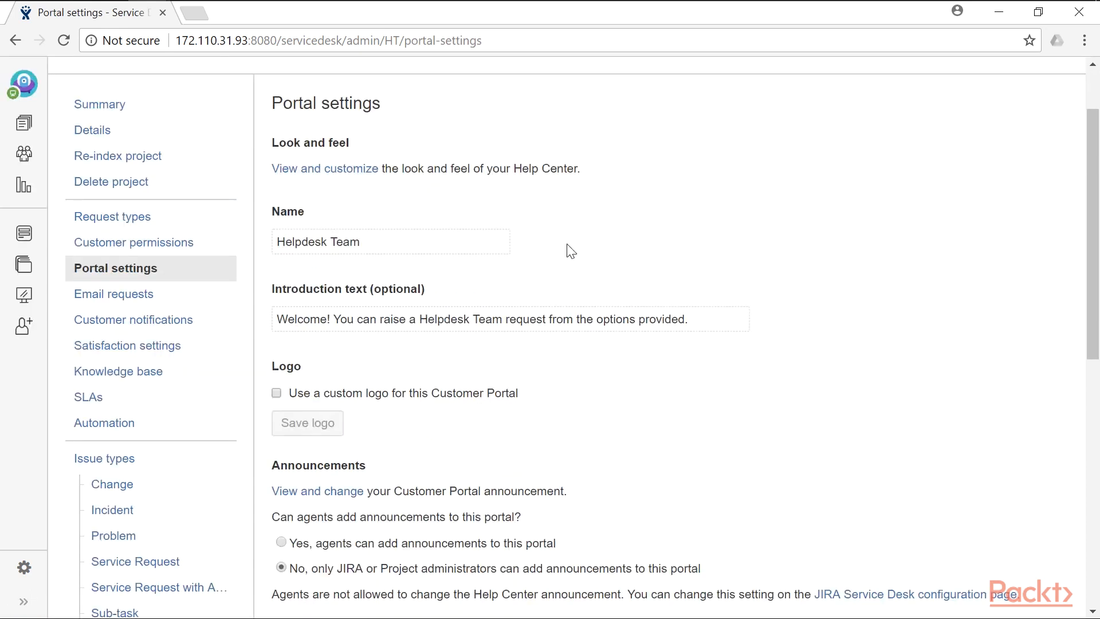
left_click(321, 179)
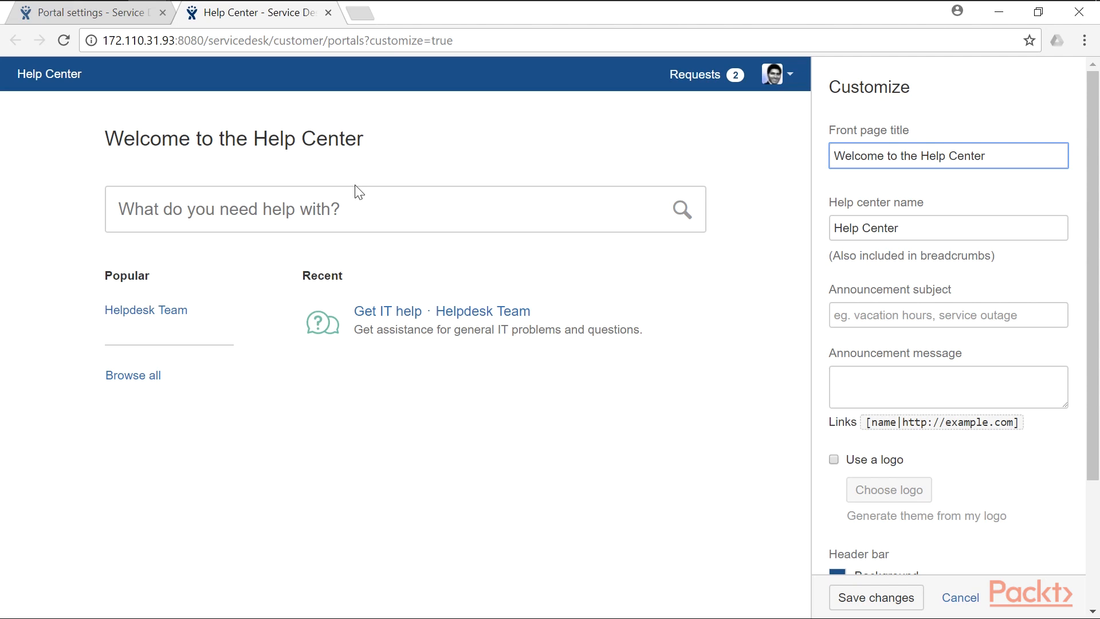
key("ctrl+Tab")
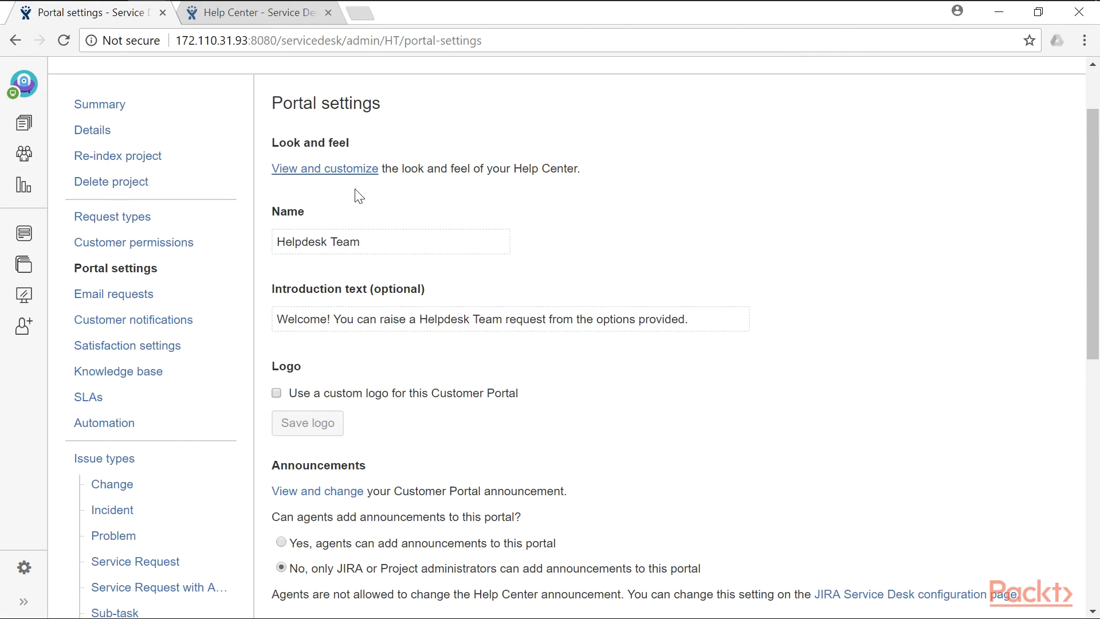
- Rename the portal to 'Helpdesk Team for ABC Company'
left_click(390, 244)
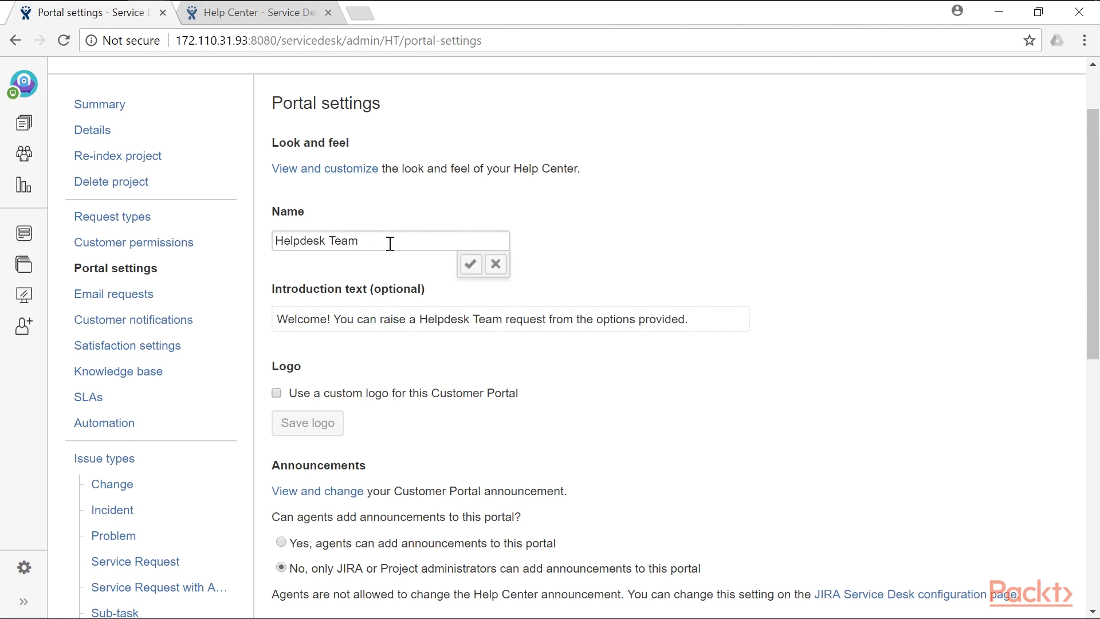
left_click(391, 242)
type("for ABC Company")
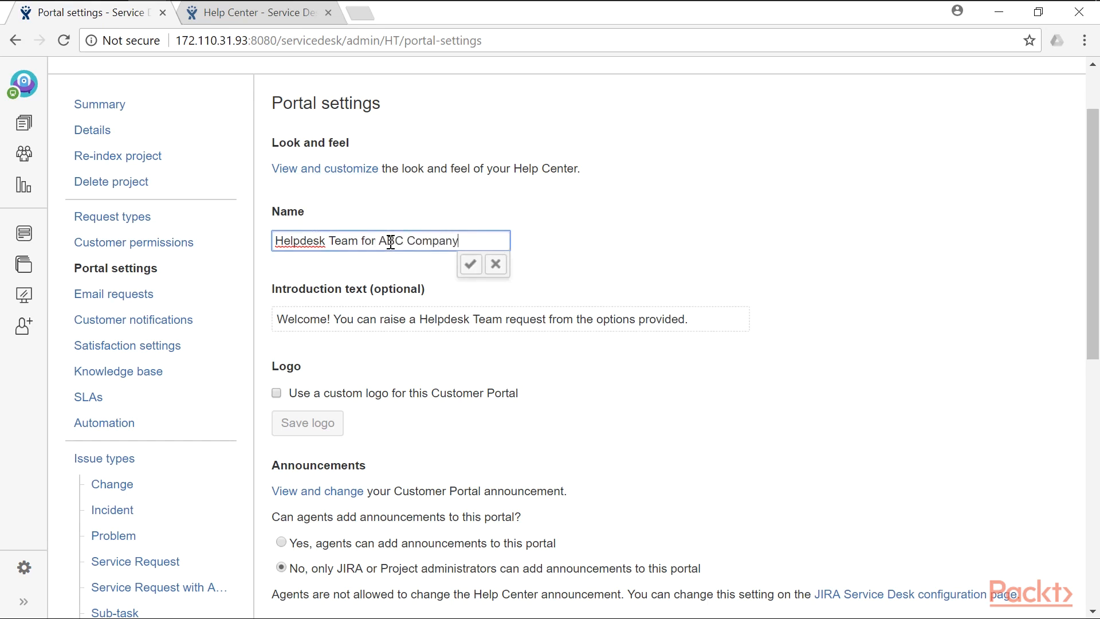
left_click(768, 255)
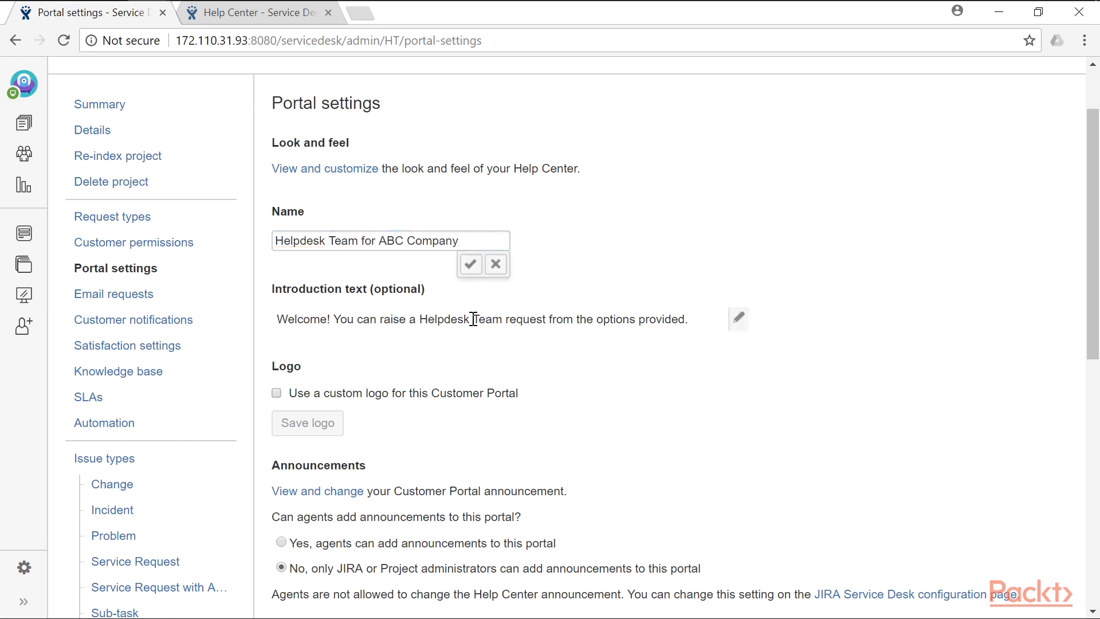
scroll(473, 318, "down", 3)
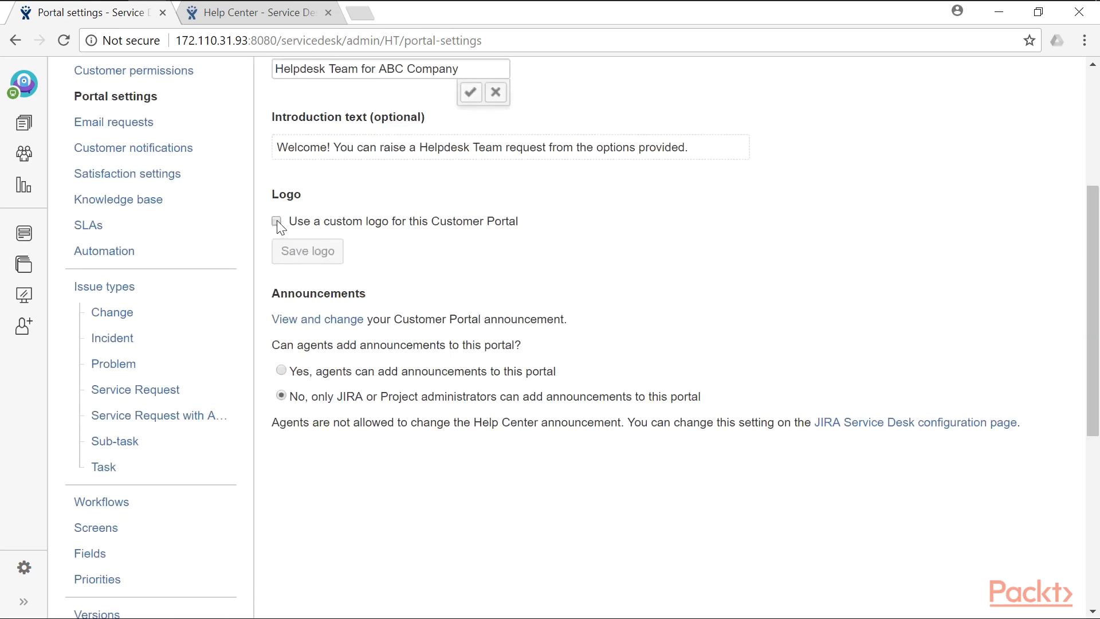
scroll(405, 306, "down", 2)
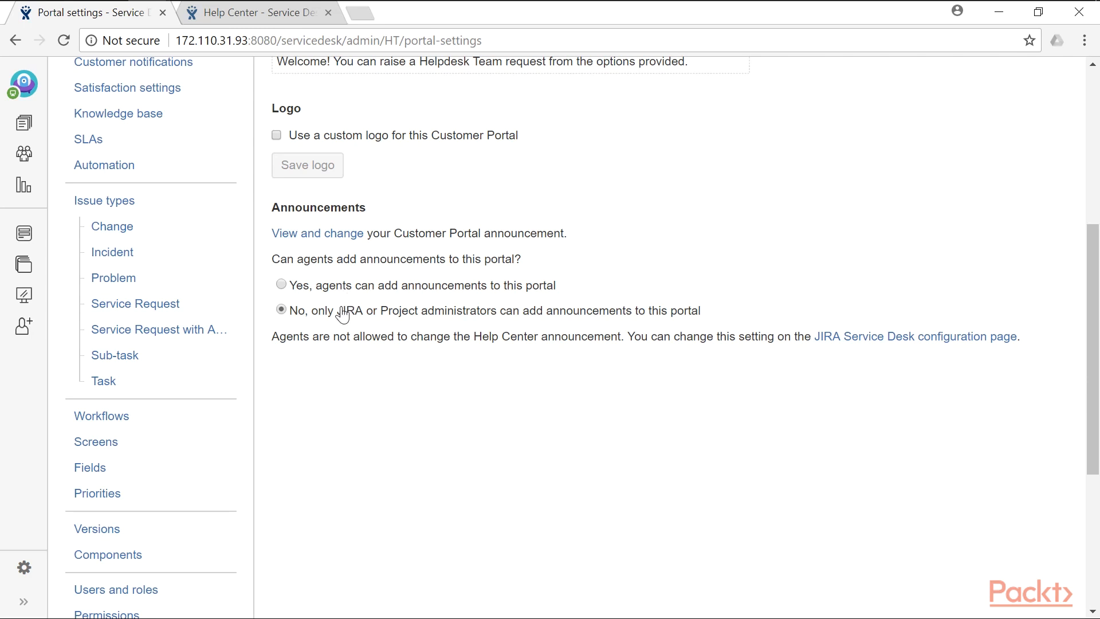
scroll(343, 313, "up", 6)
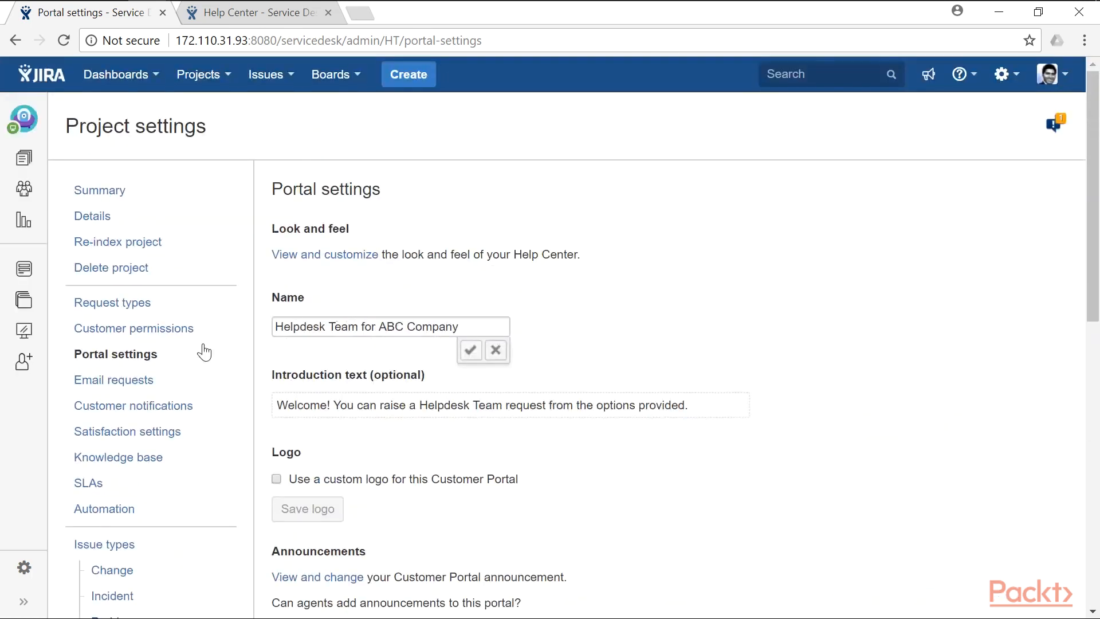
- Add a Gmail request address, entering the account's e-mail and password
left_click(145, 381)
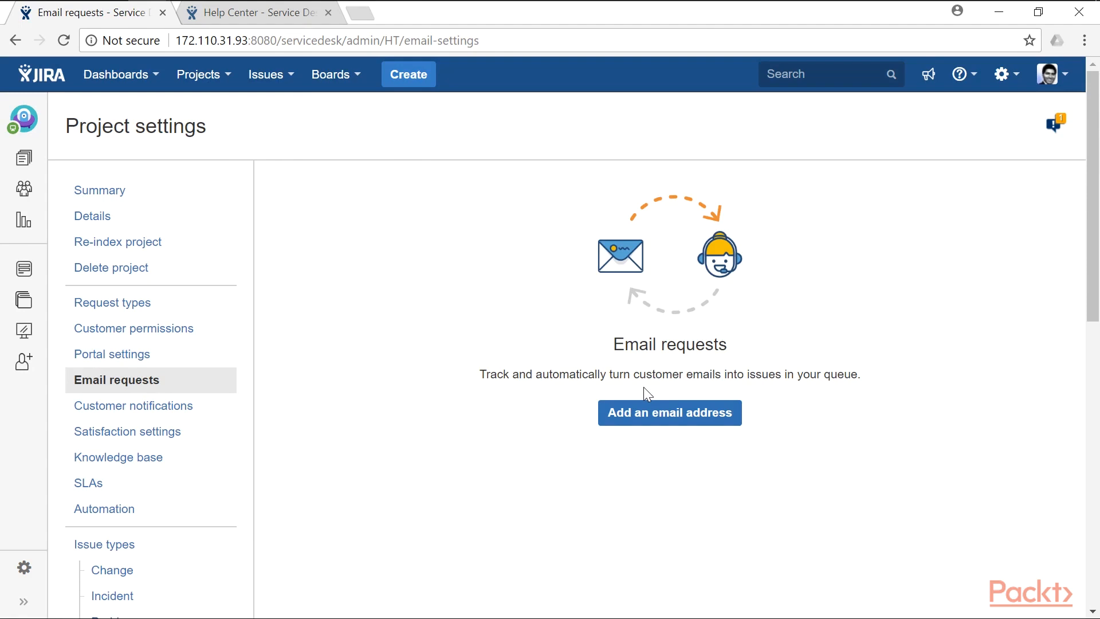
left_click(663, 422)
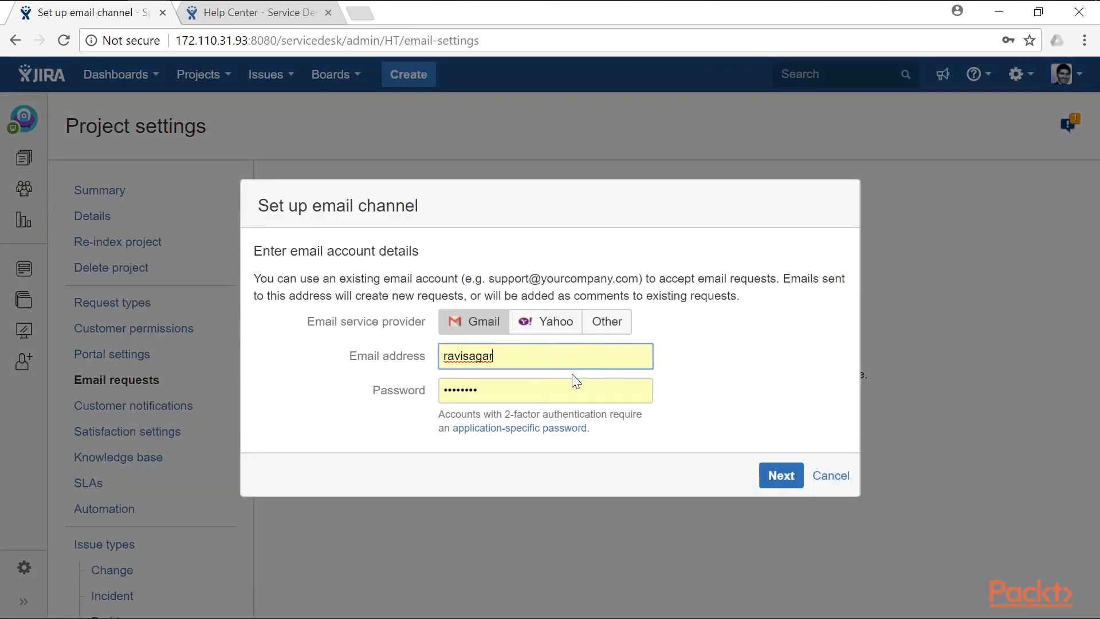
left_click(531, 361)
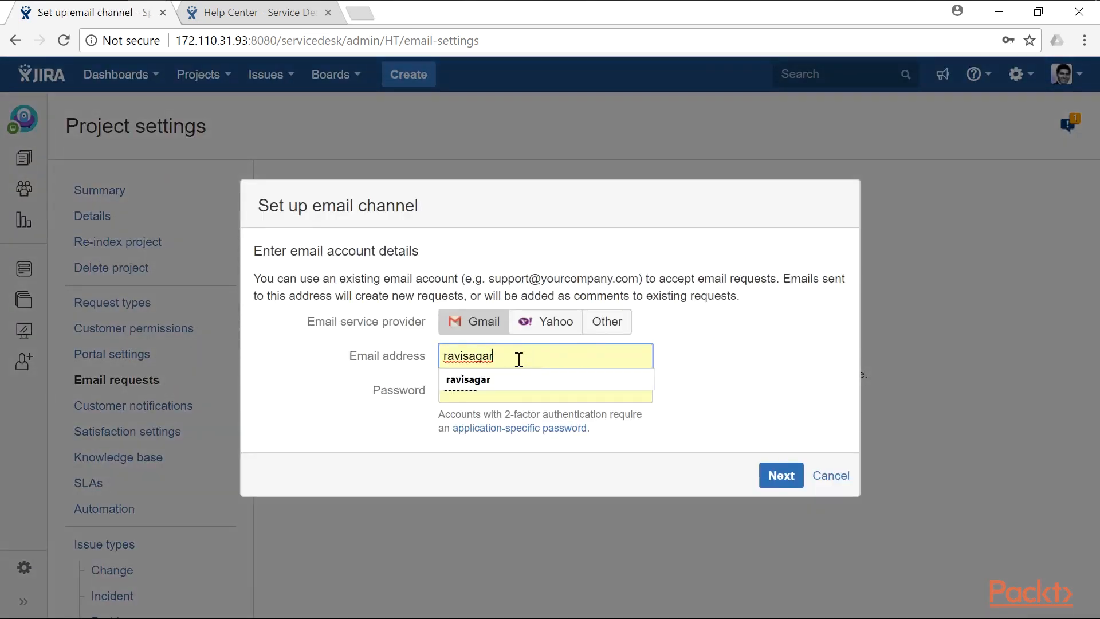
left_click_drag(531, 361, 434, 359)
key("BackSpace")
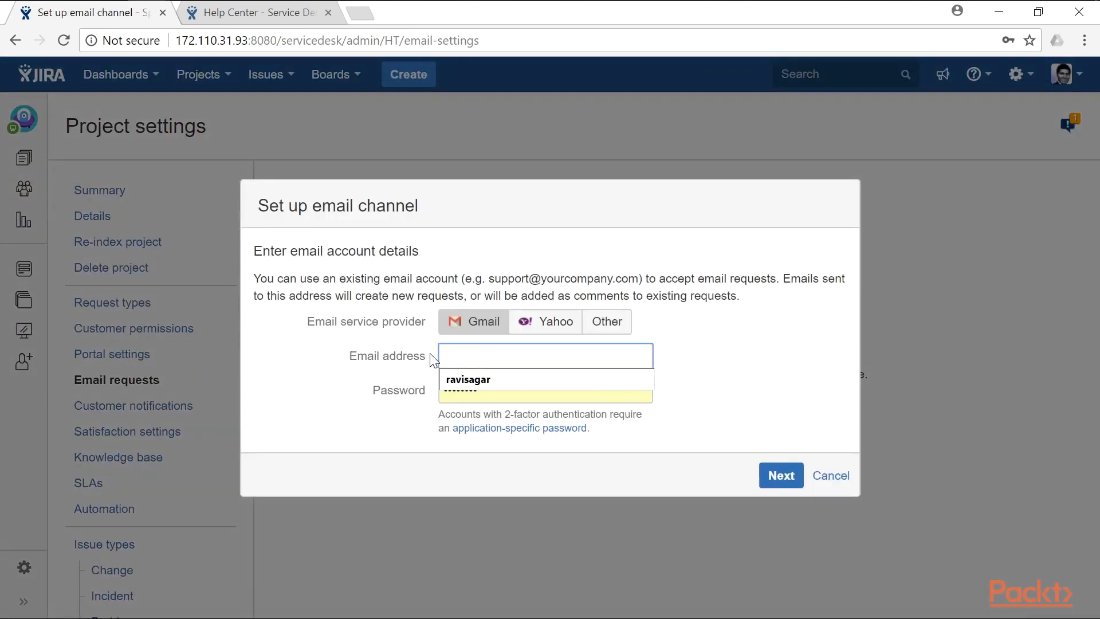
left_click(465, 378)
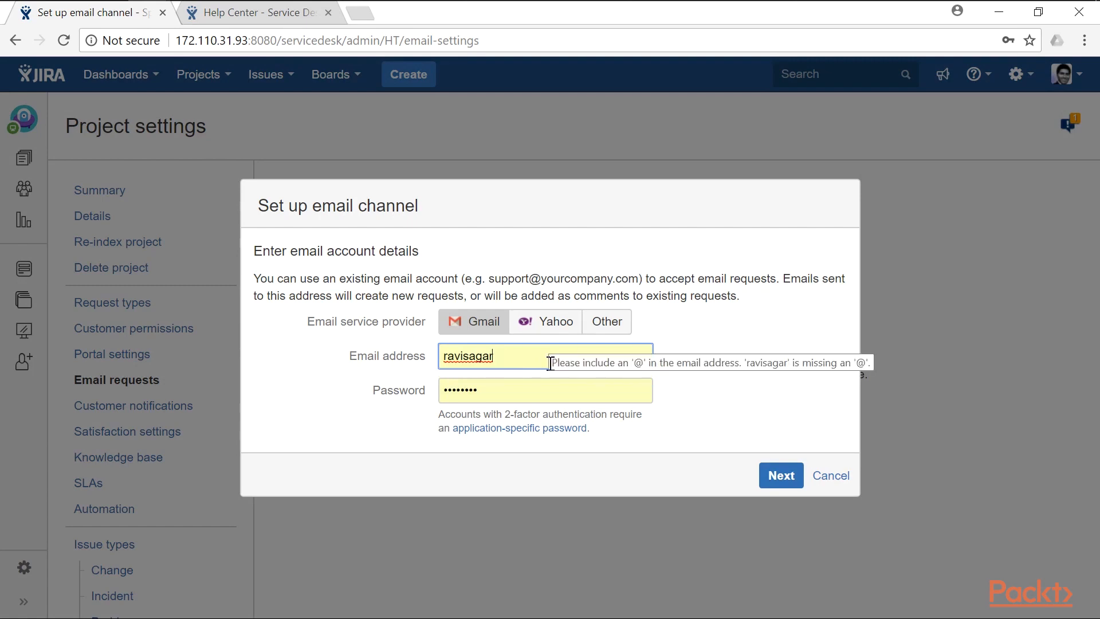
key("ctrl+a")
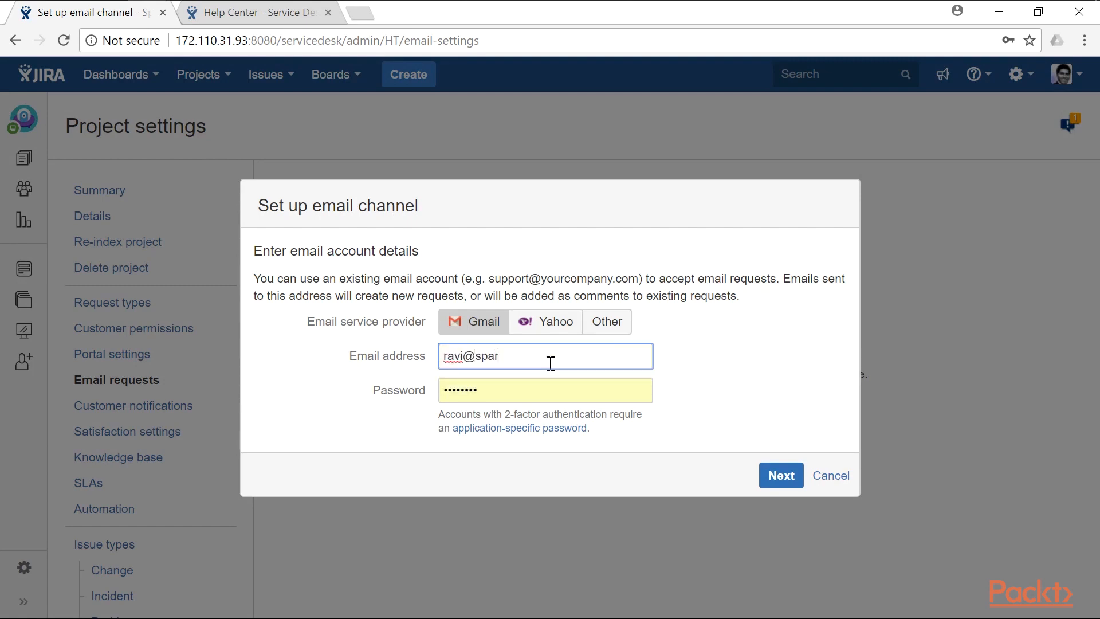
key("Tab")
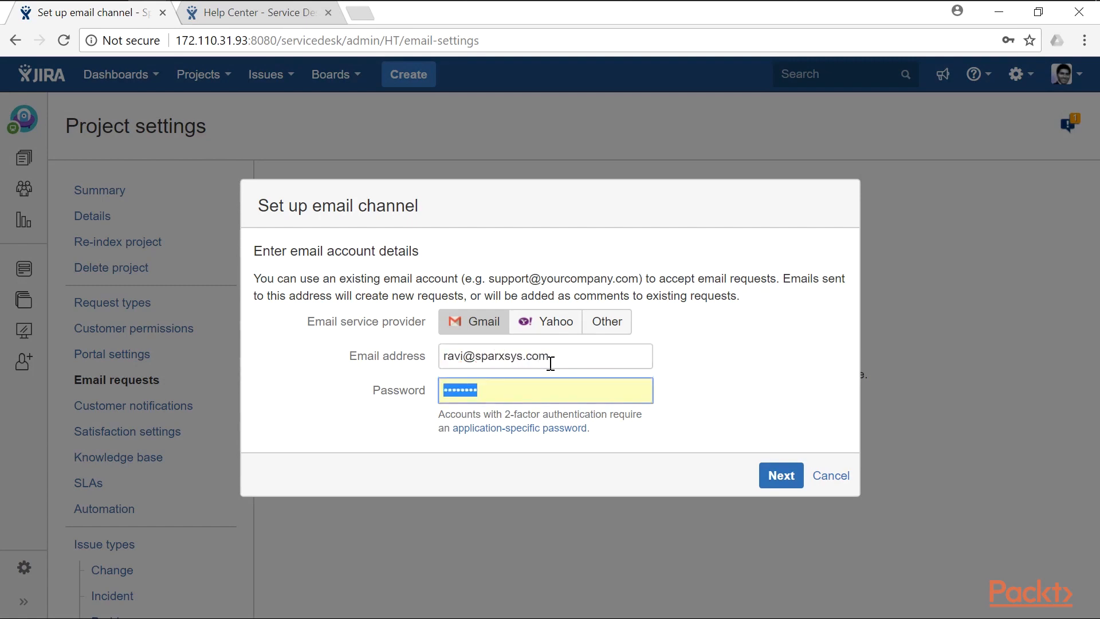
type("**********")
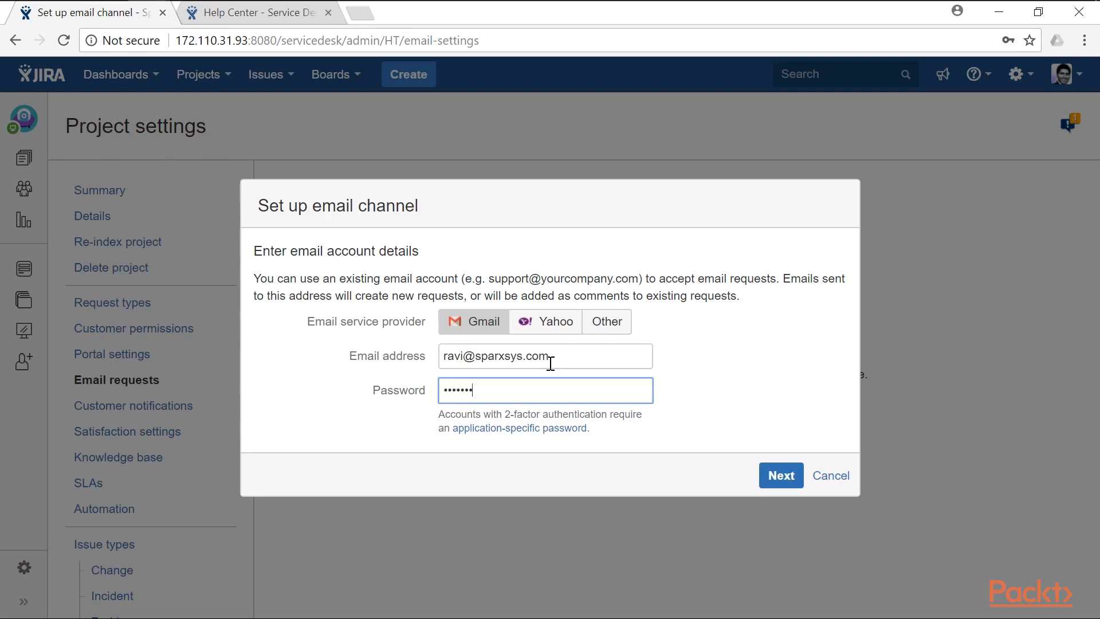
left_click(787, 475)
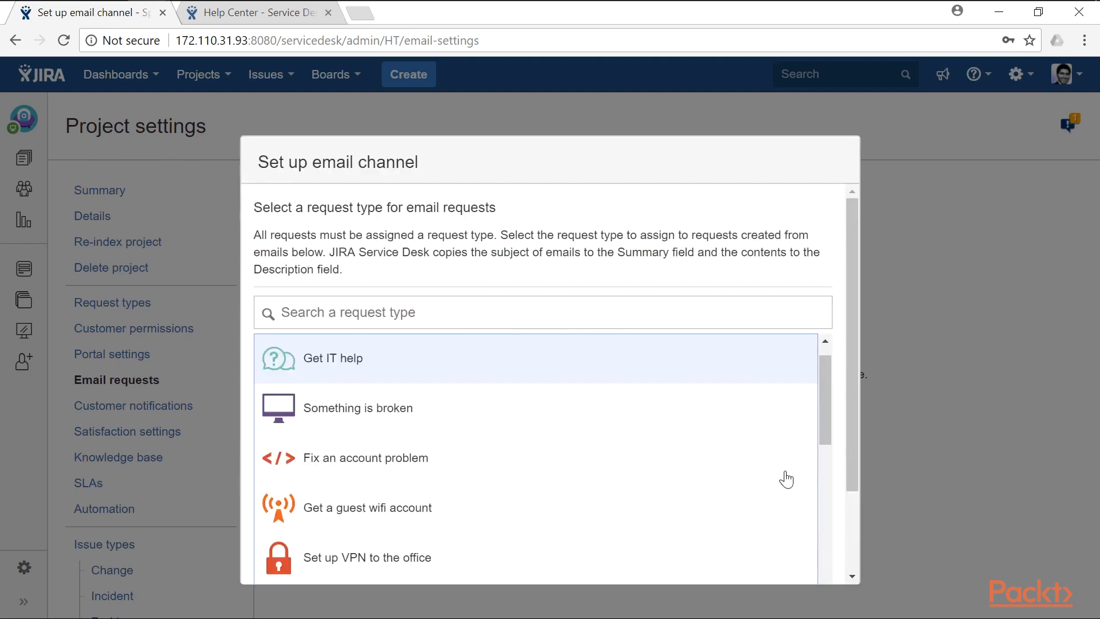
- Route emailed requests to the Something is broken request type and finish the email channel
left_click(365, 413)
scroll(380, 415, "down", 3)
left_click_drag(850, 366, 849, 457)
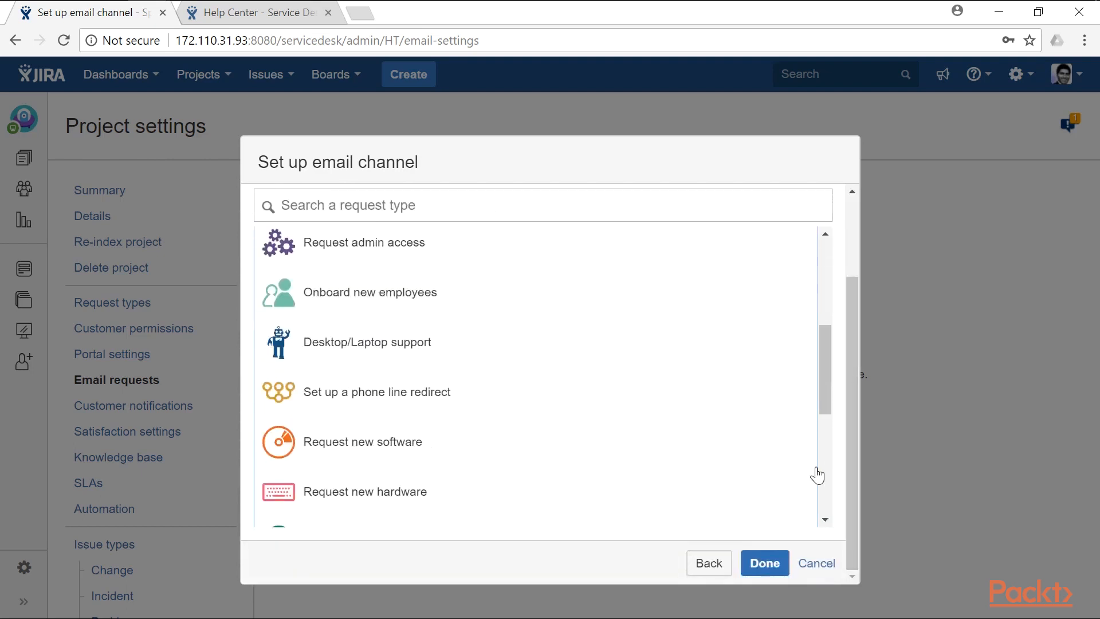
left_click(776, 566)
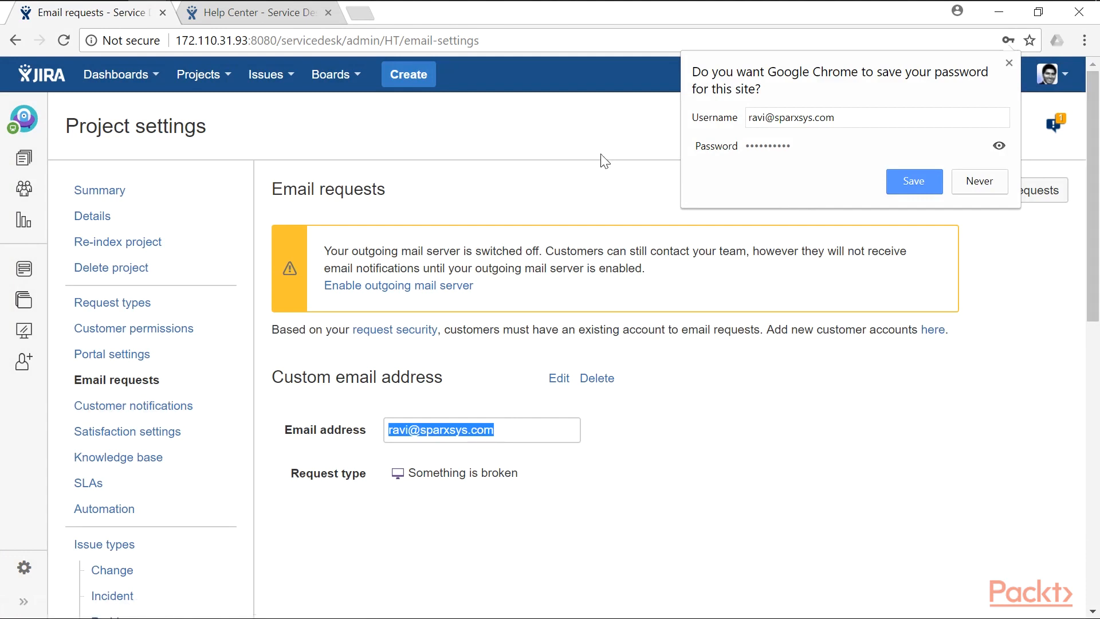
left_click(113, 414)
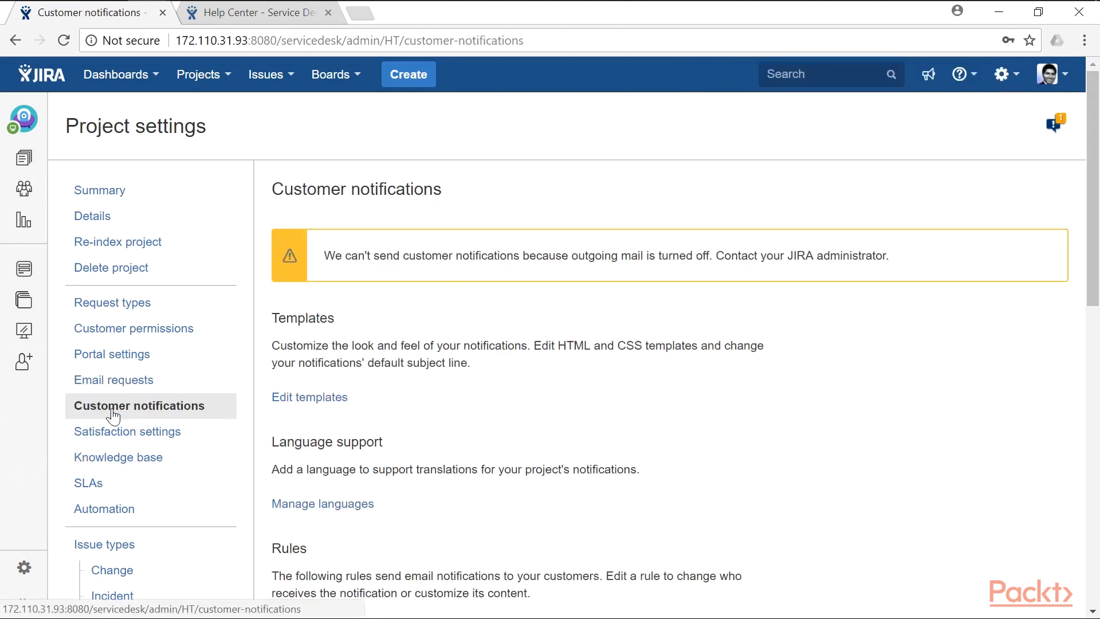
- Scroll down to review the default rules like Request created, Public comment added and Request resolved
scroll(518, 378, "down", 3)
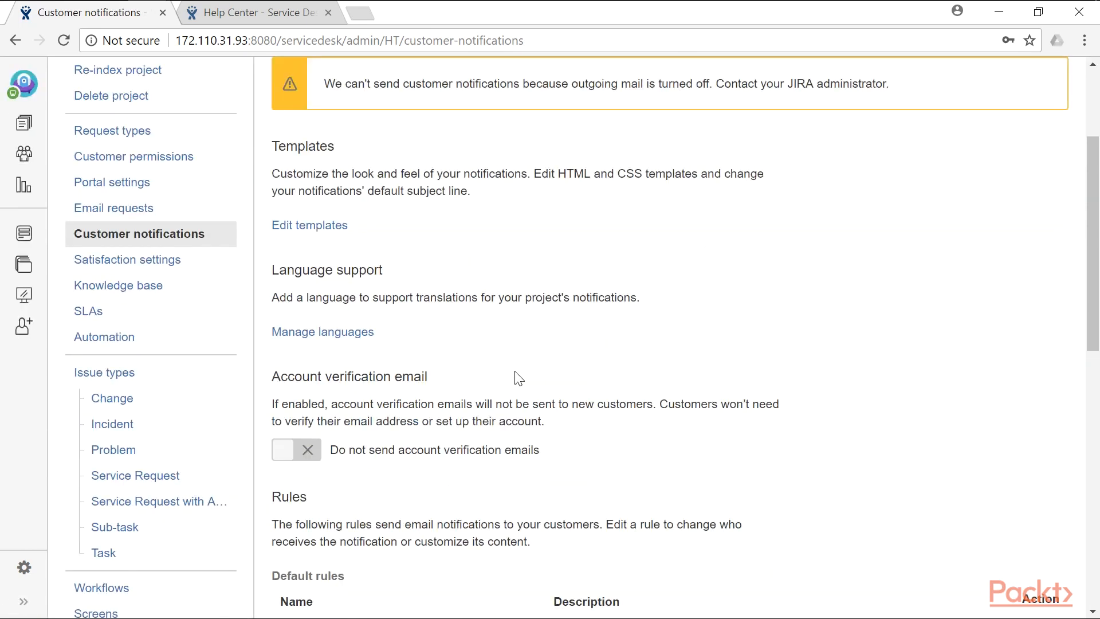
scroll(519, 378, "down", 5)
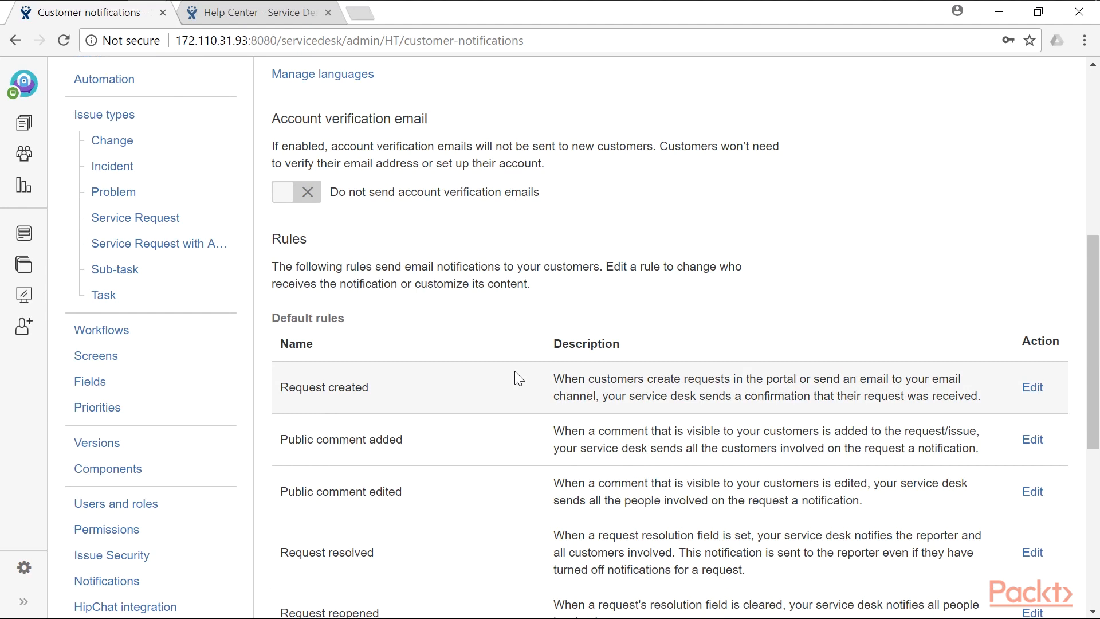
scroll(515, 371, "down", 2)
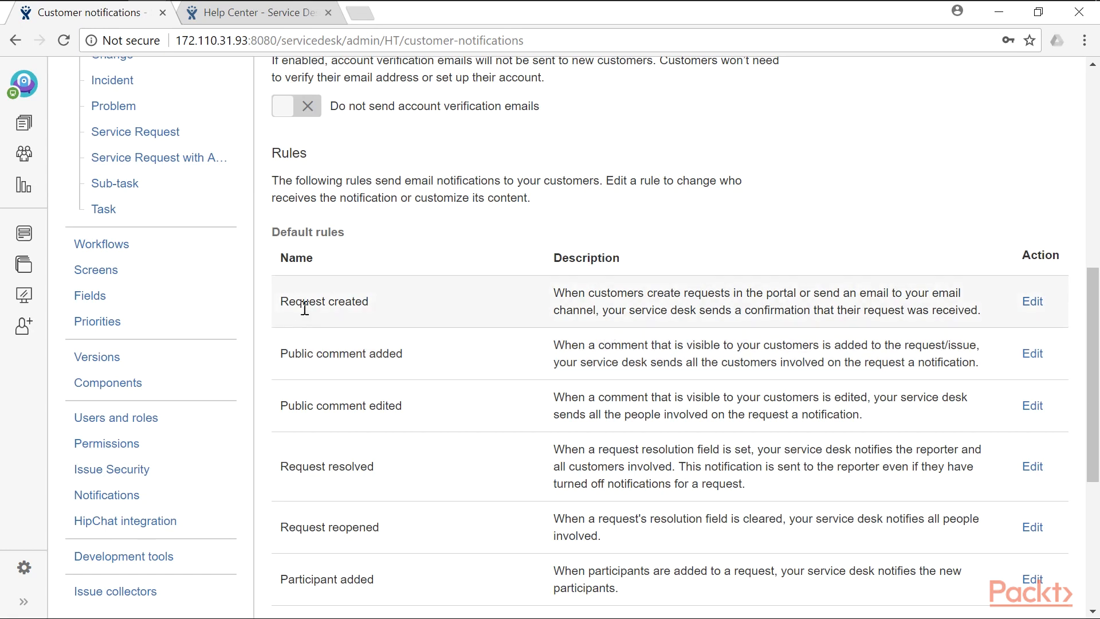
- Edit the Request created notification and add an empty first line to its message
left_click(1033, 302)
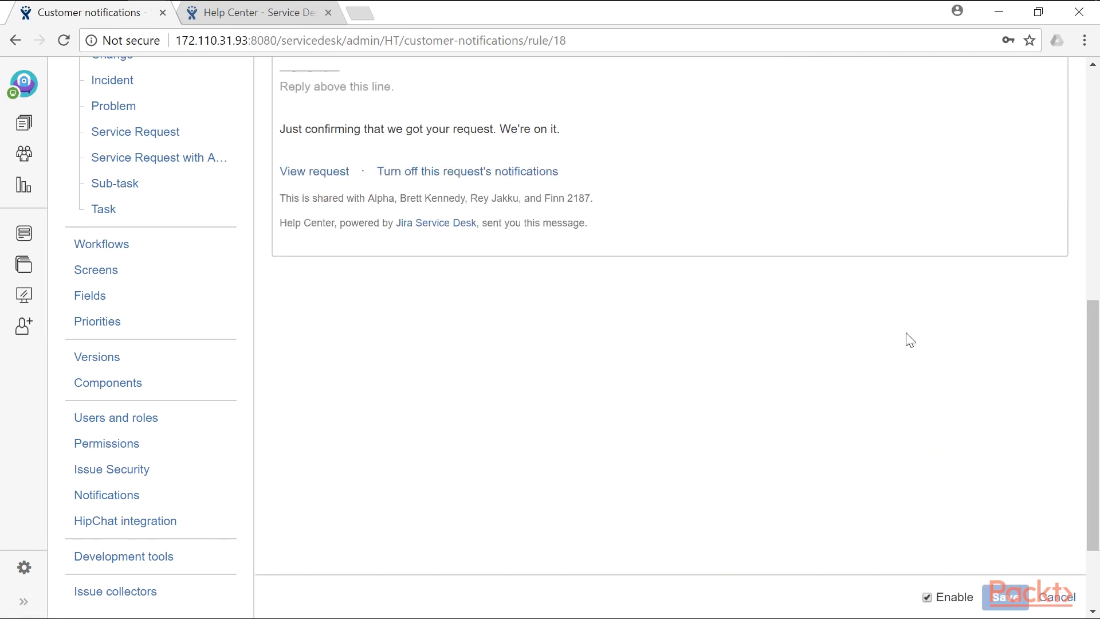
scroll(902, 349, "up", 7)
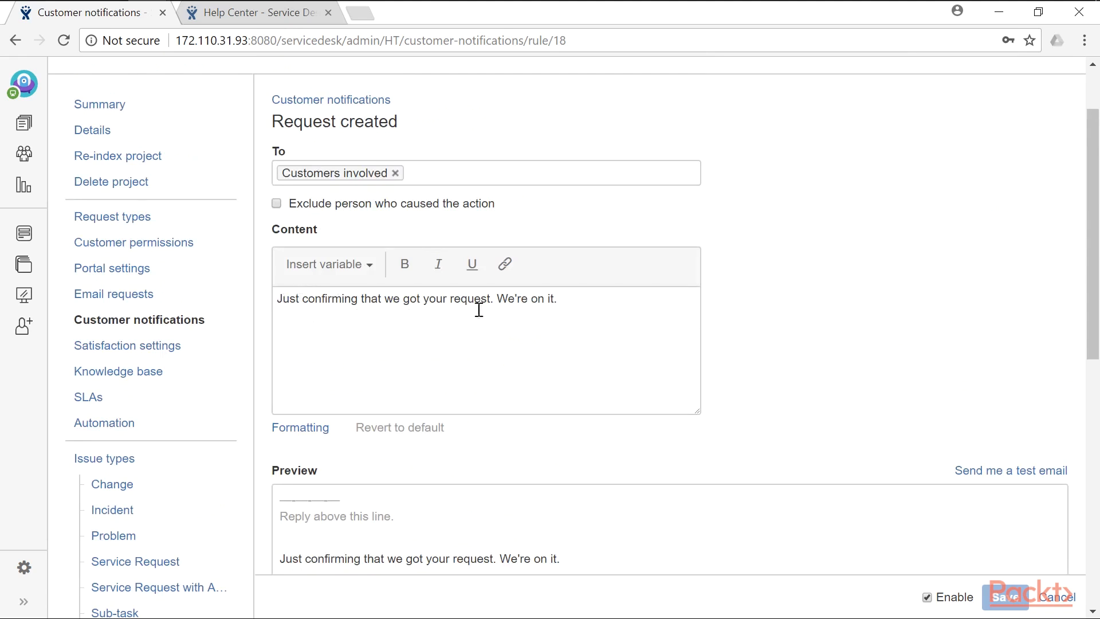
left_click(571, 300)
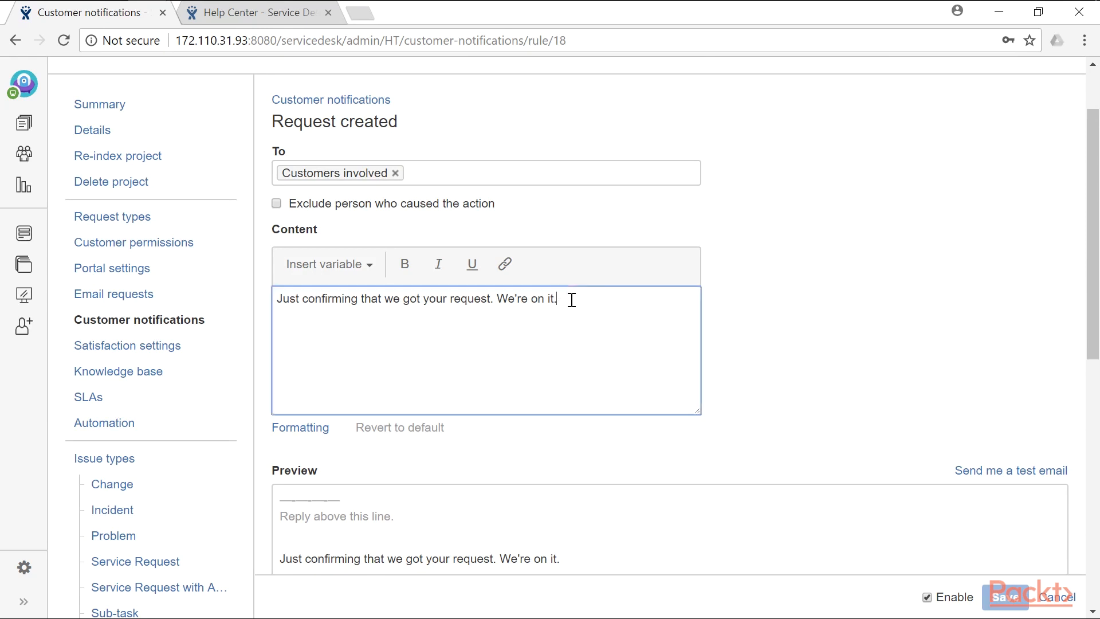
scroll(776, 363, "down", 3)
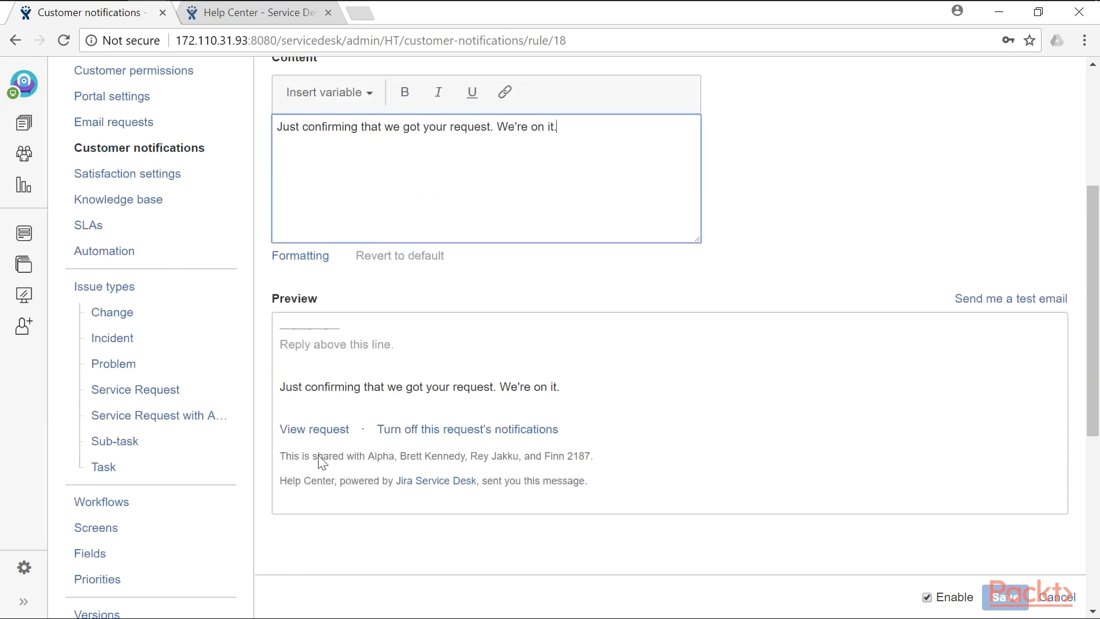
scroll(324, 408, "up", 3)
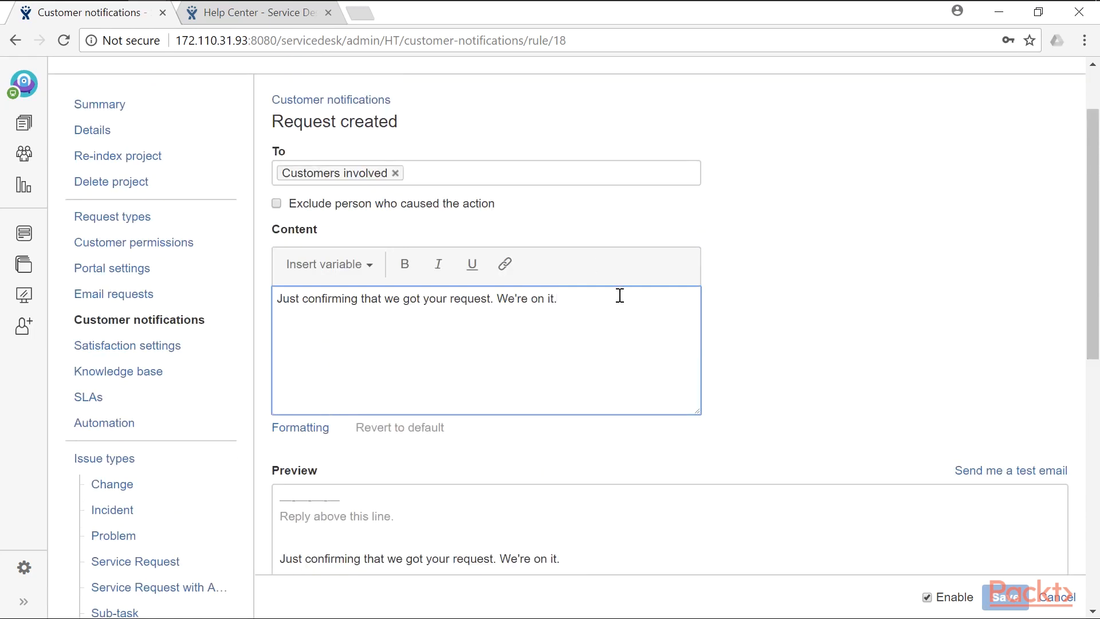
left_click(280, 298)
key("Return")
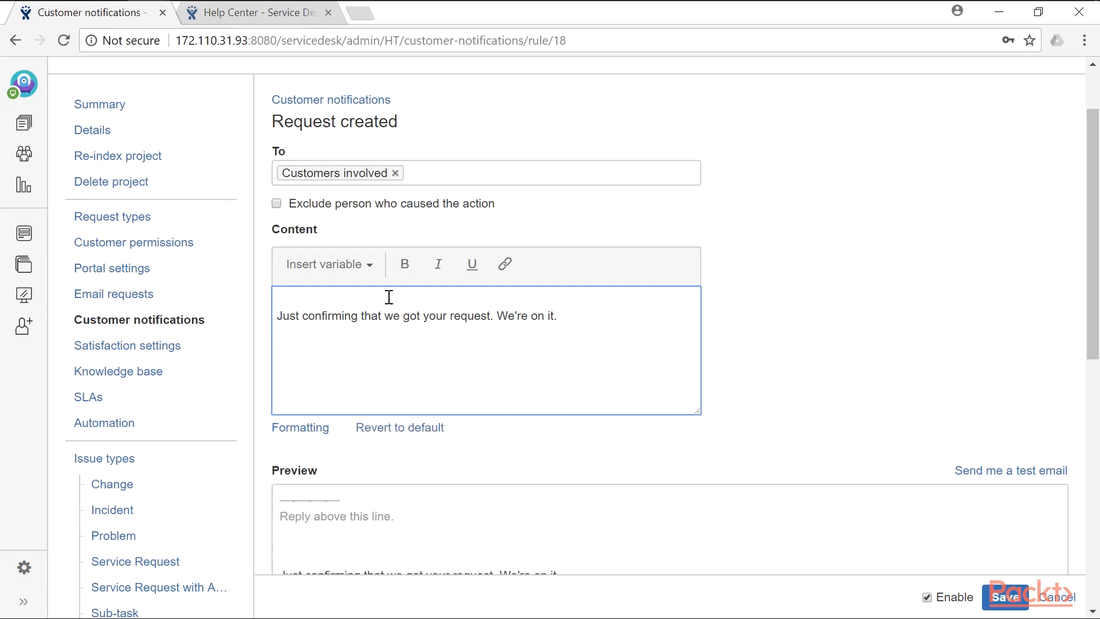
- Add a 'Hi' greeting with the Issue reporter variable and a blank line, then save
left_click(367, 268)
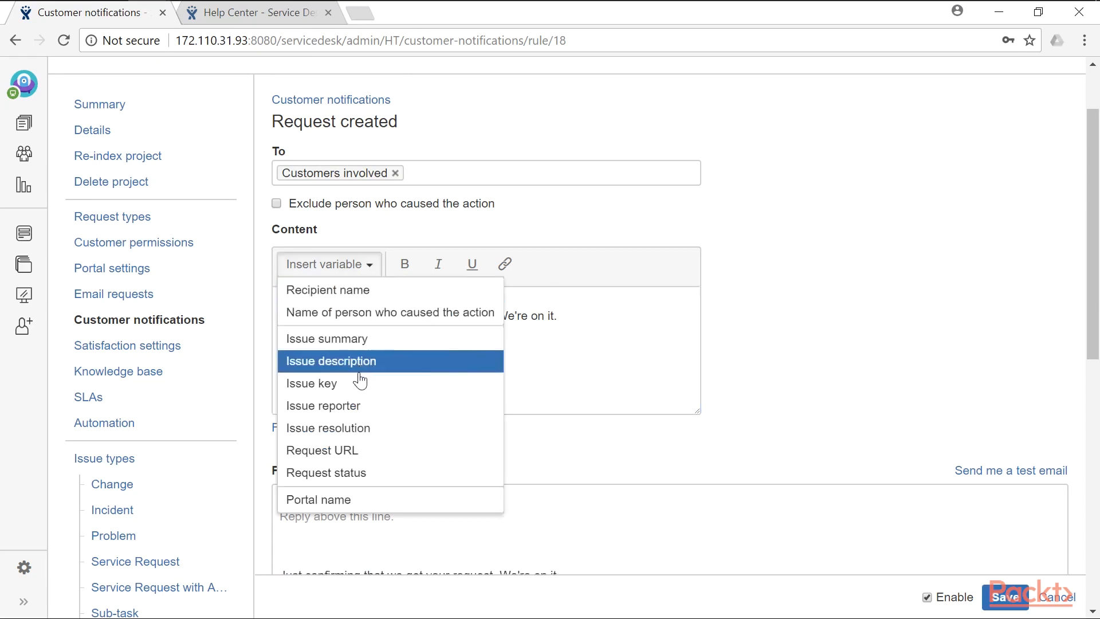
left_click(367, 407)
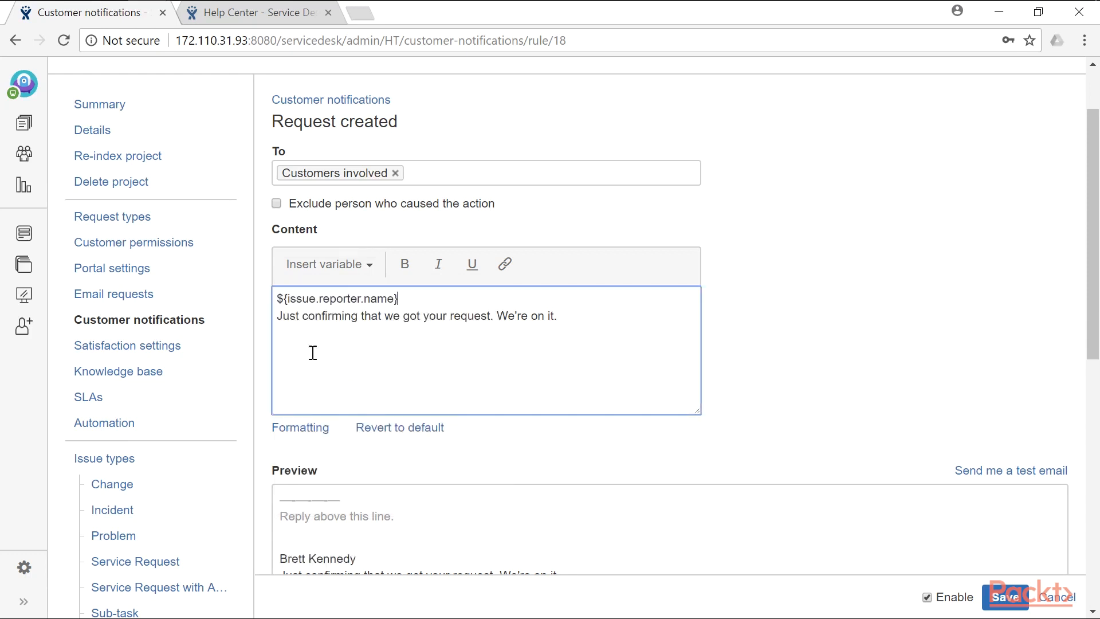
left_click(277, 299)
type("Hi")
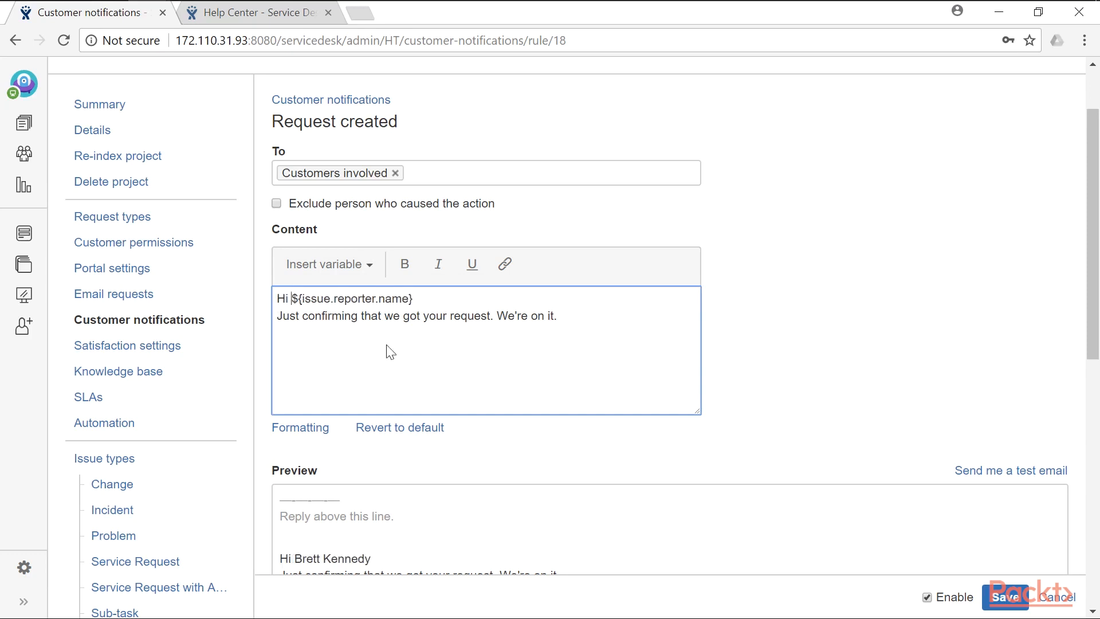
left_click(430, 301)
key("Return")
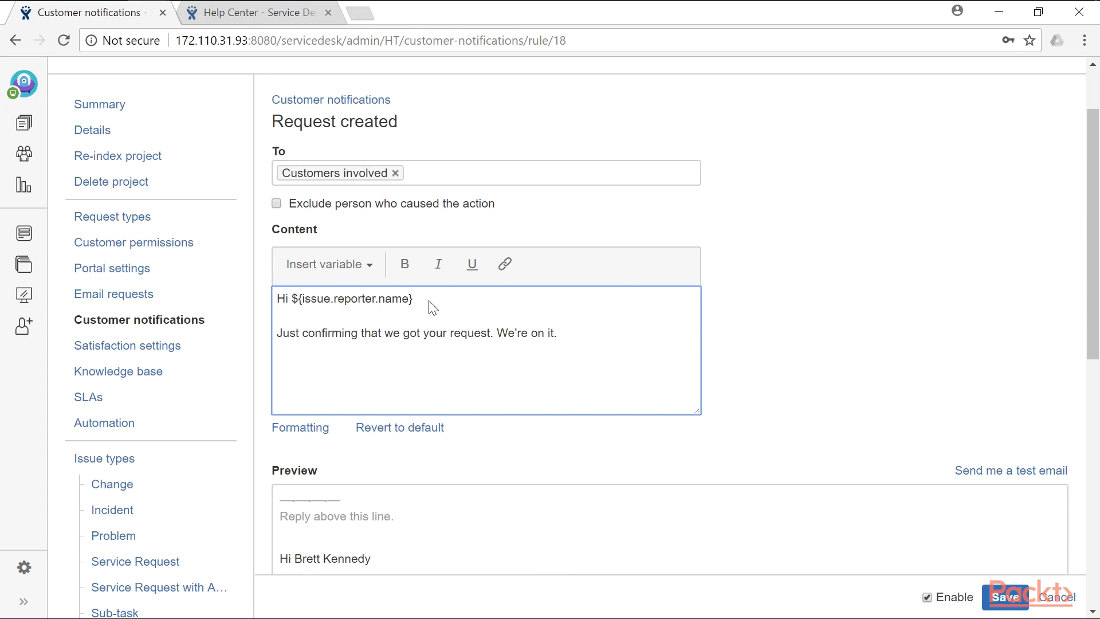
scroll(739, 347, "down", 1)
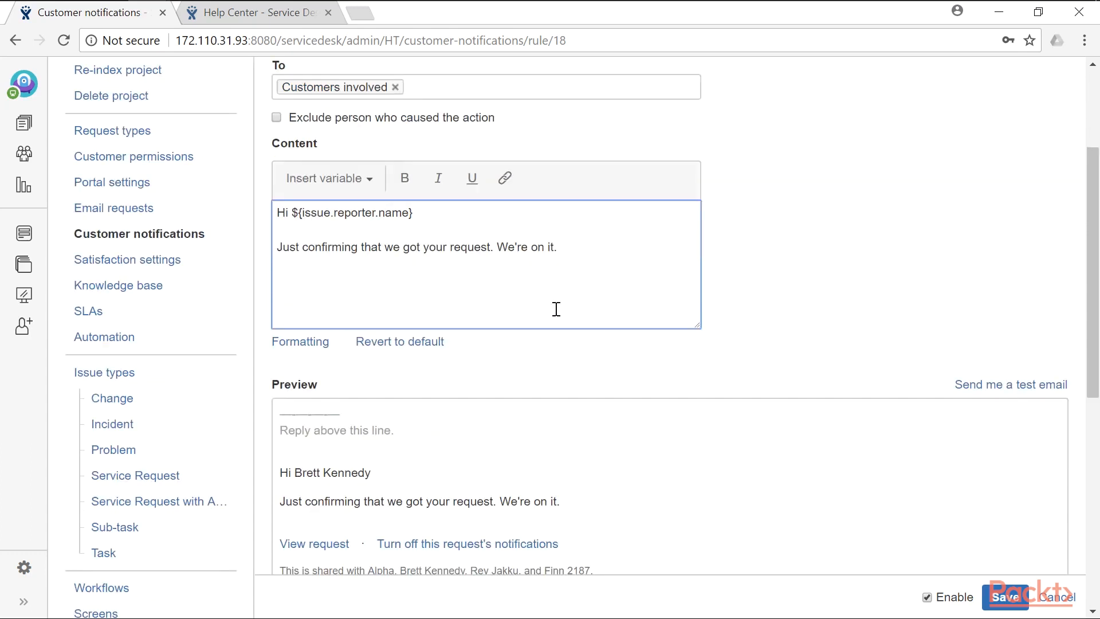
left_click_drag(279, 473, 591, 502)
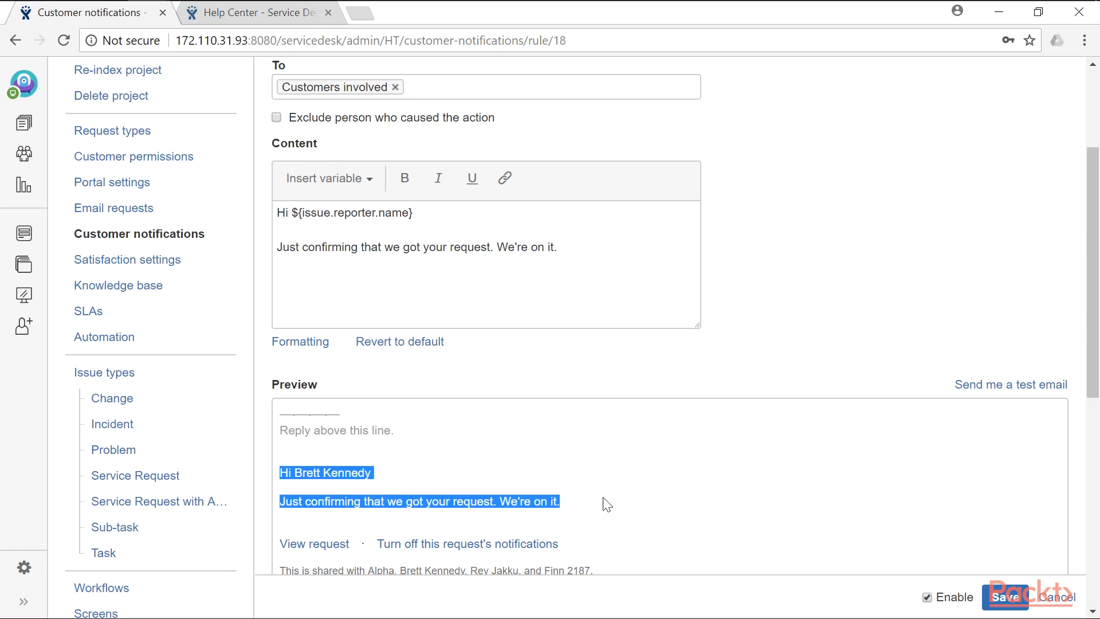
left_click(1018, 605)
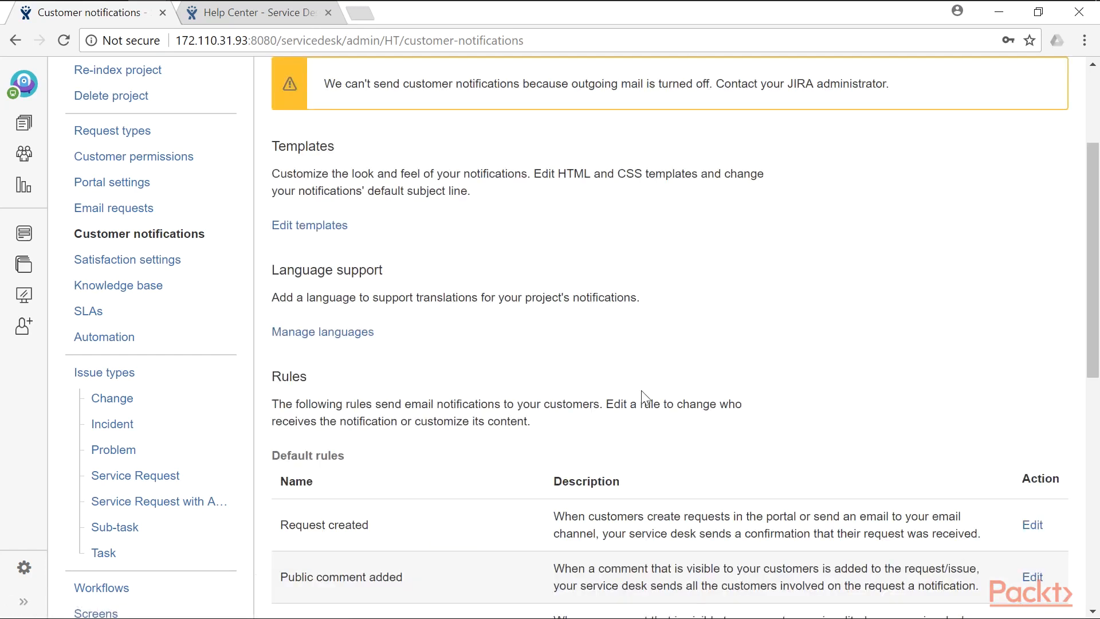
- Open the SLA settings and start editing the Time to resolution SLA
left_click(130, 318)
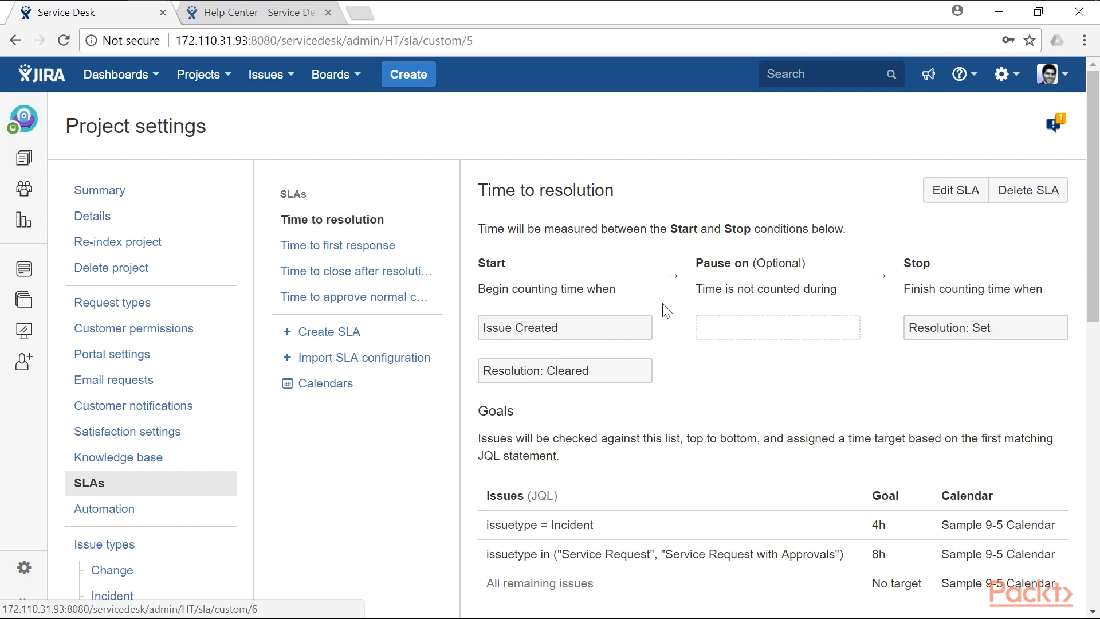
scroll(604, 353, "down", 3)
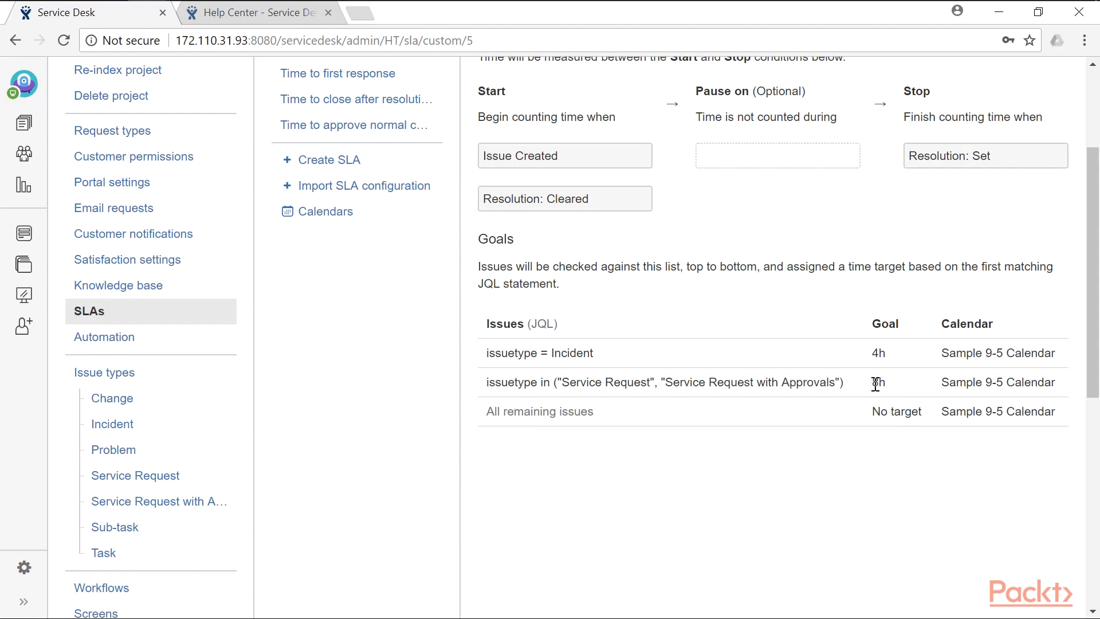
scroll(855, 391, "up", 3)
scroll(891, 315, "down", 2)
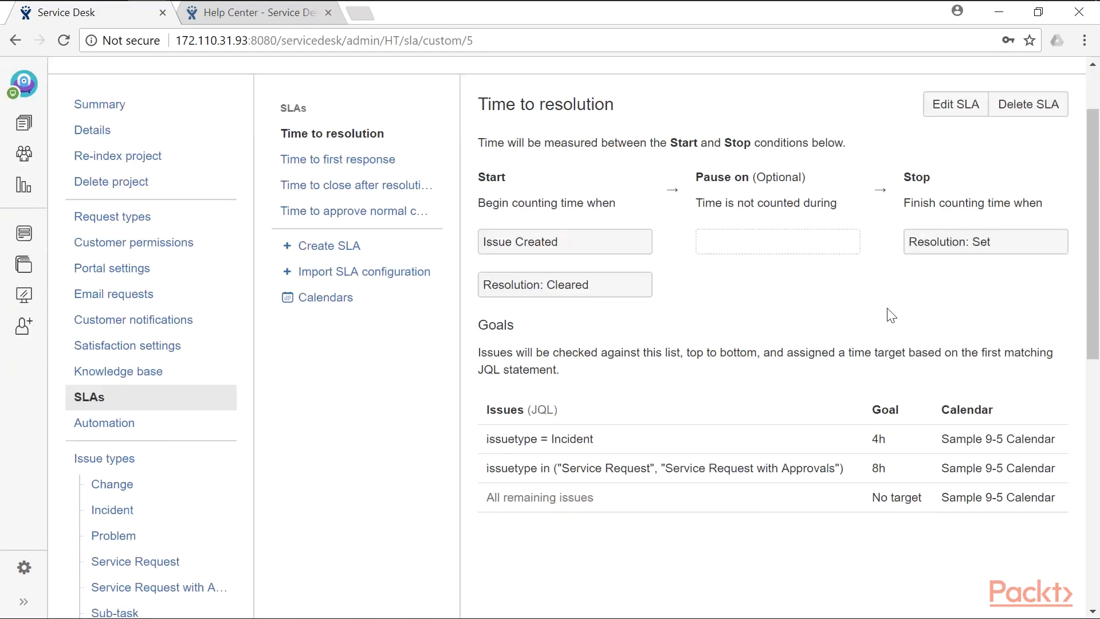
left_click(949, 109)
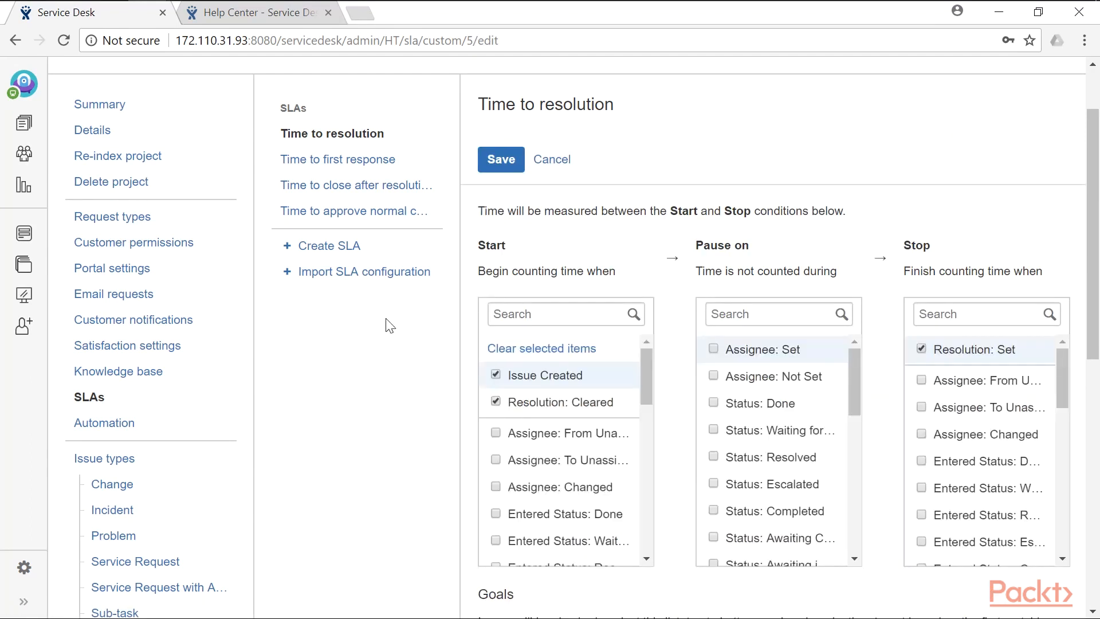
- Write the new goal condition 'issuetype = Incident and priority = High'
scroll(470, 339, "down", 3)
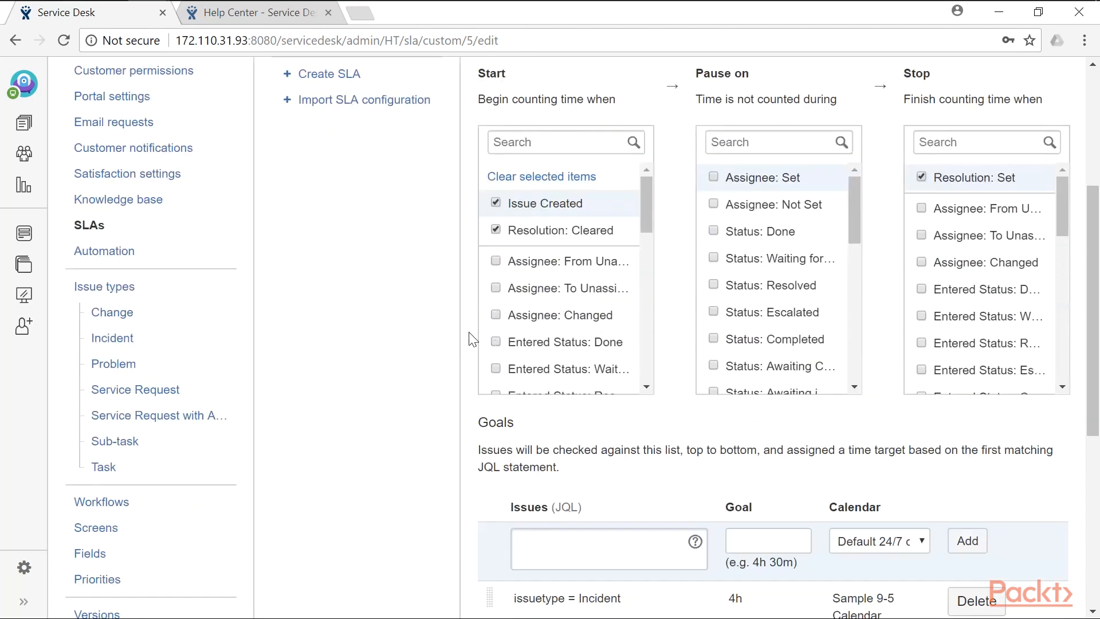
scroll(469, 338, "down", 5)
left_click(644, 291)
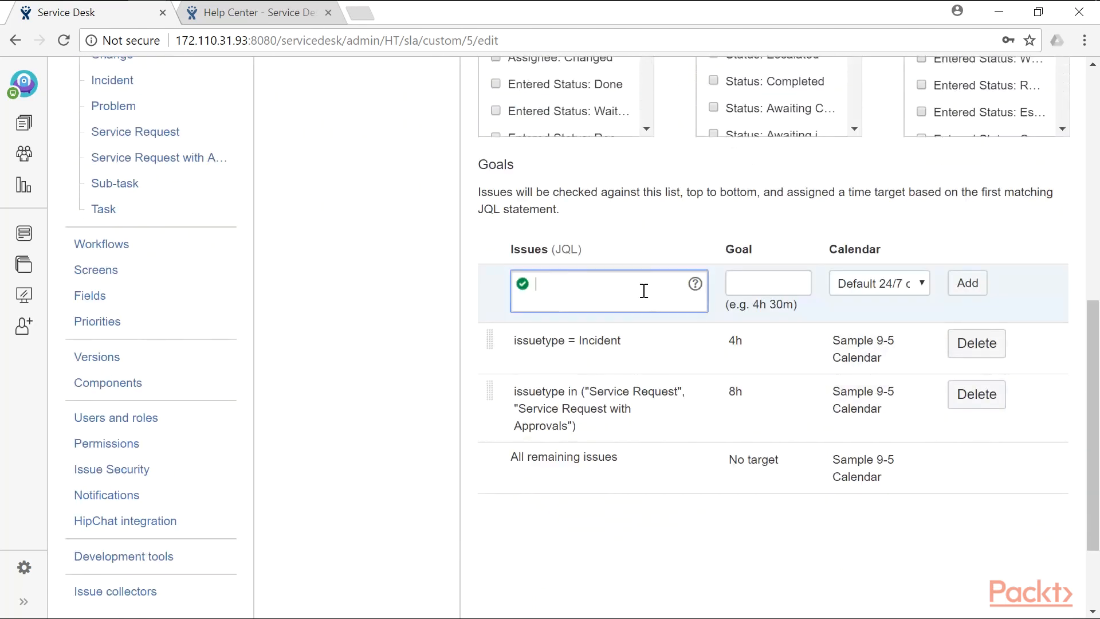
type("issu")
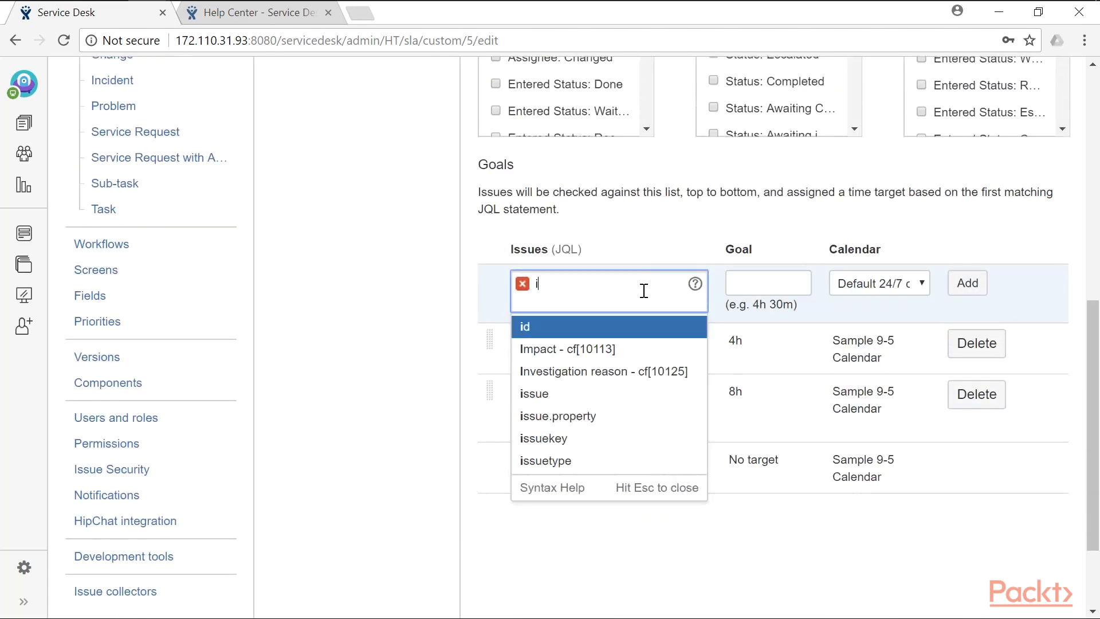
key("Down")
key("Down")
key("Down")
key("Return")
key("Down")
key("Return")
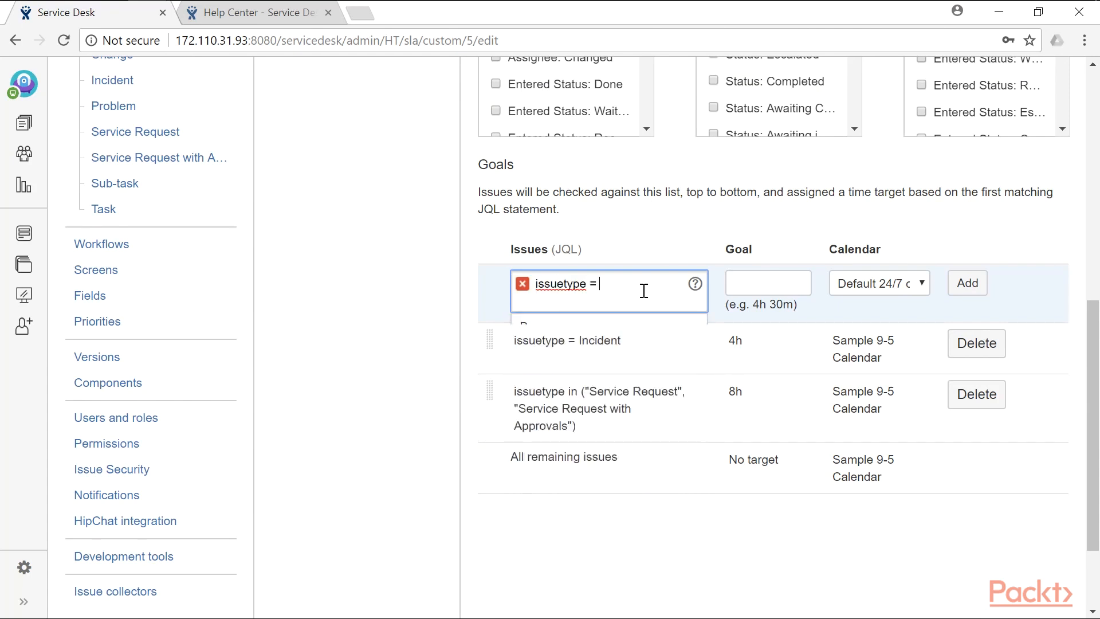
type("Inci")
key("Return")
type("and ")
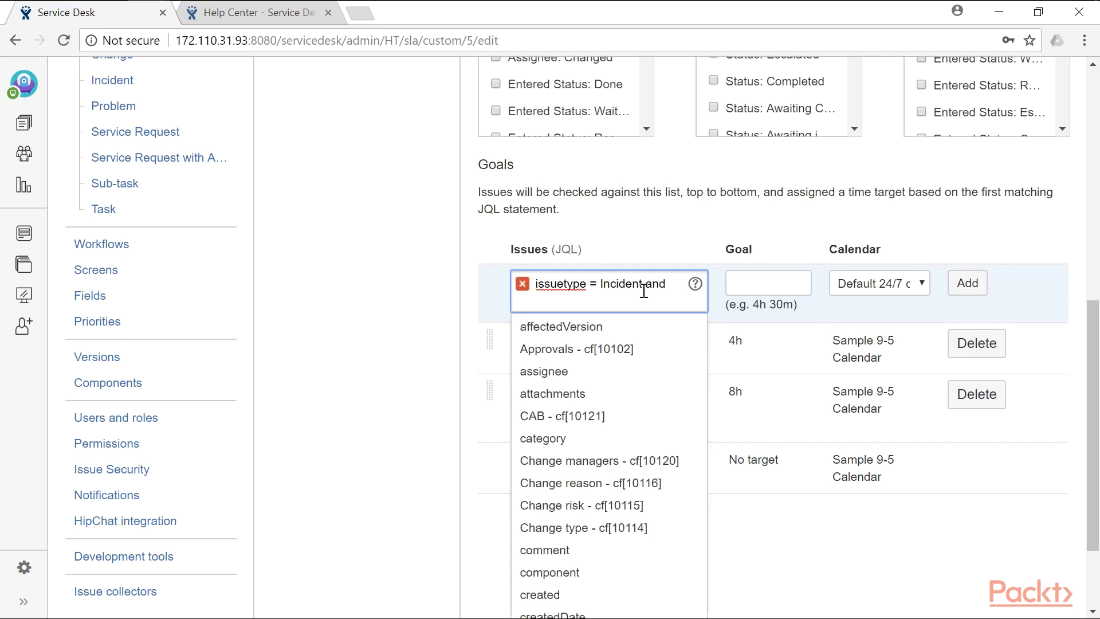
type("priority")
scroll(644, 295, "down", 1)
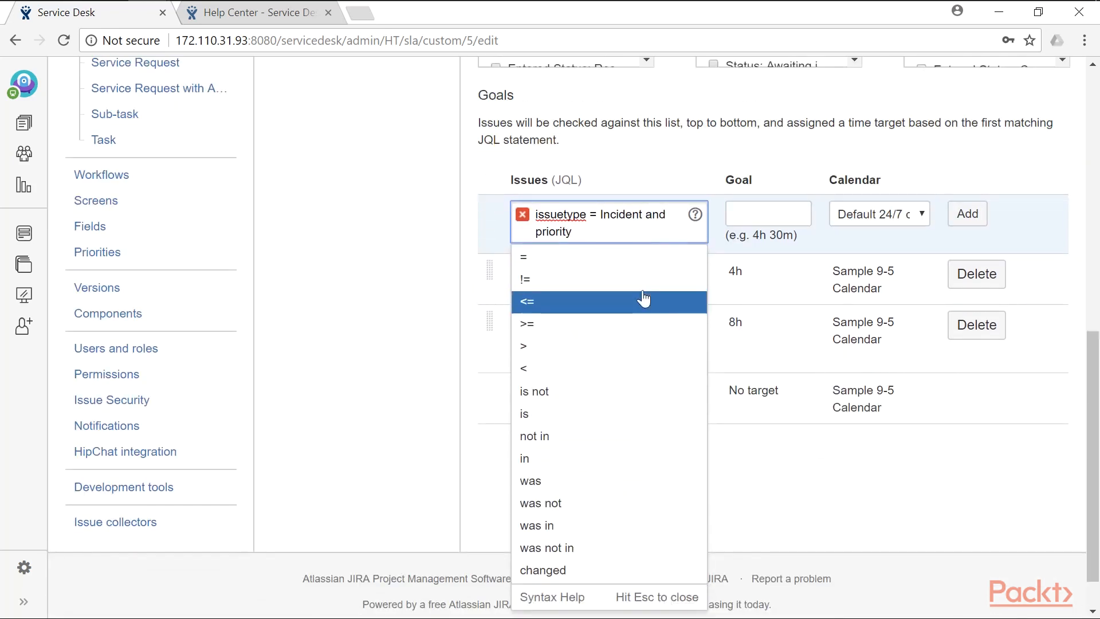
type("=")
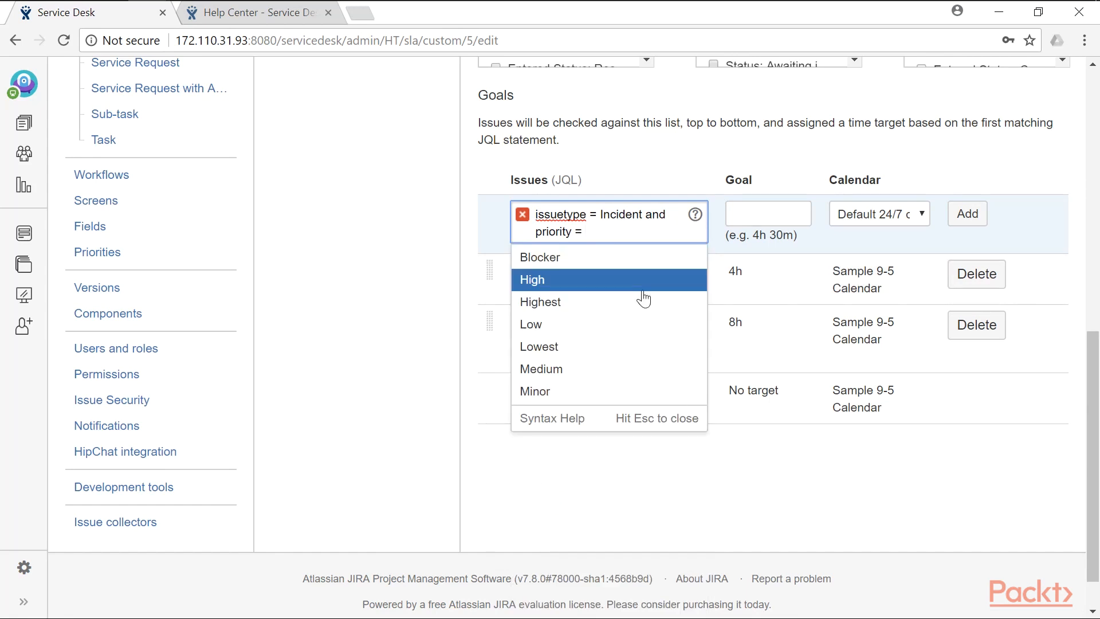
left_click(643, 289)
left_click(681, 179)
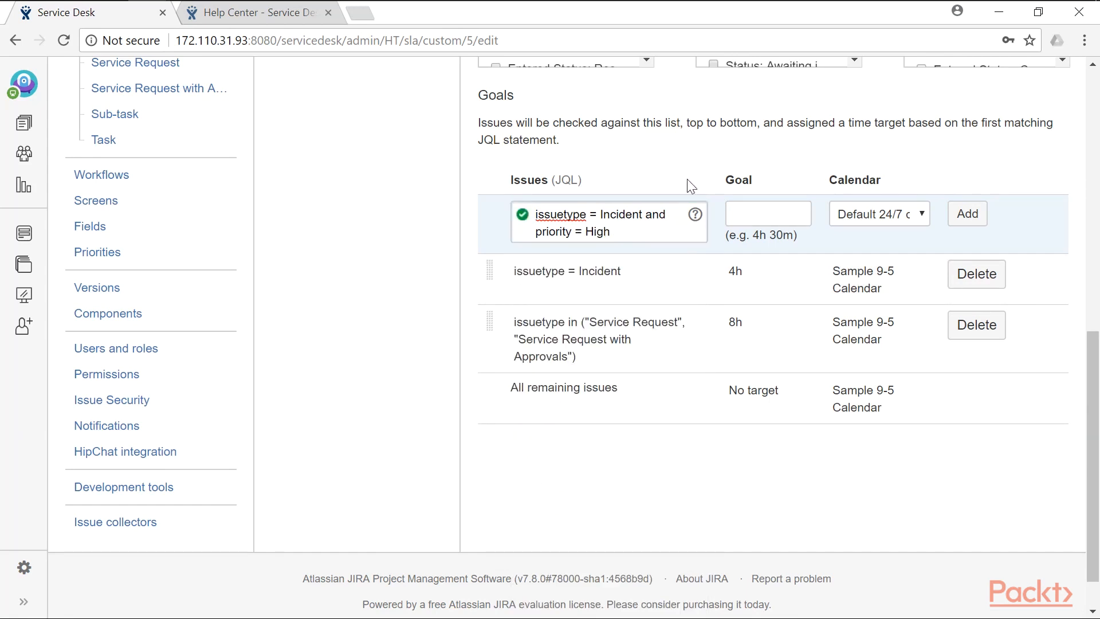
- Set the goal's target to 1h on the Sample 9-5 Calendar and add it
left_click(784, 211)
type("1h")
left_click(921, 214)
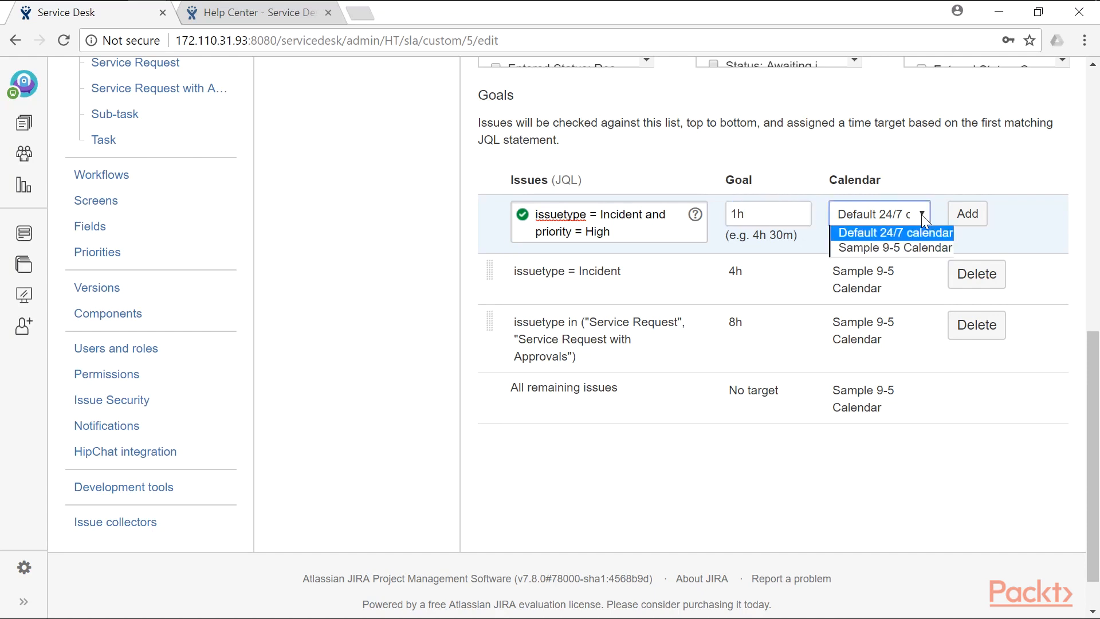
left_click(907, 246)
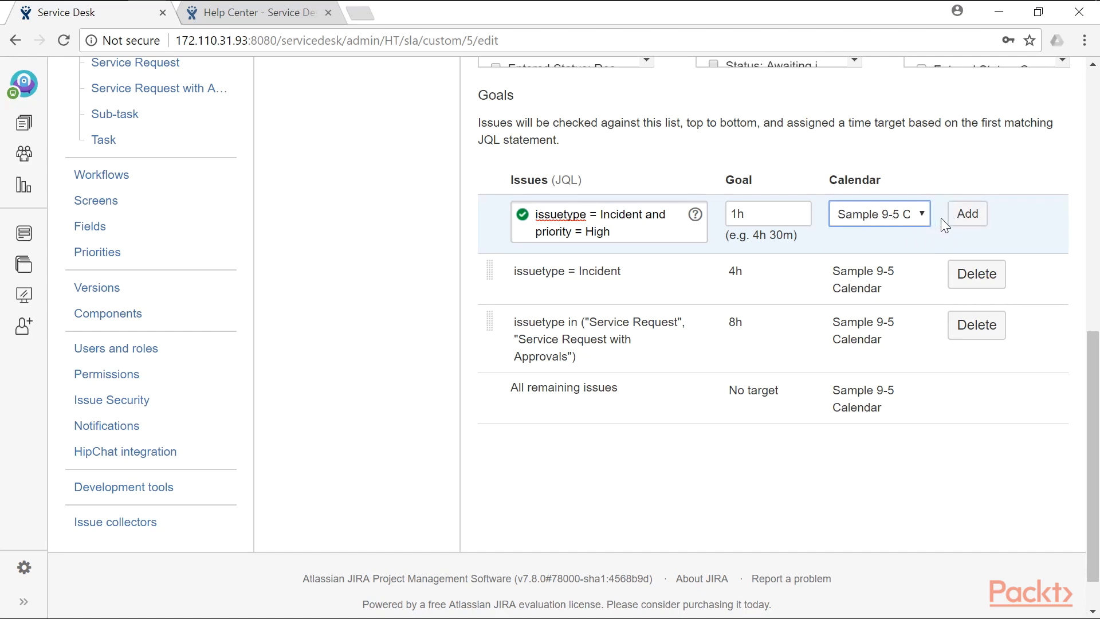
left_click(967, 214)
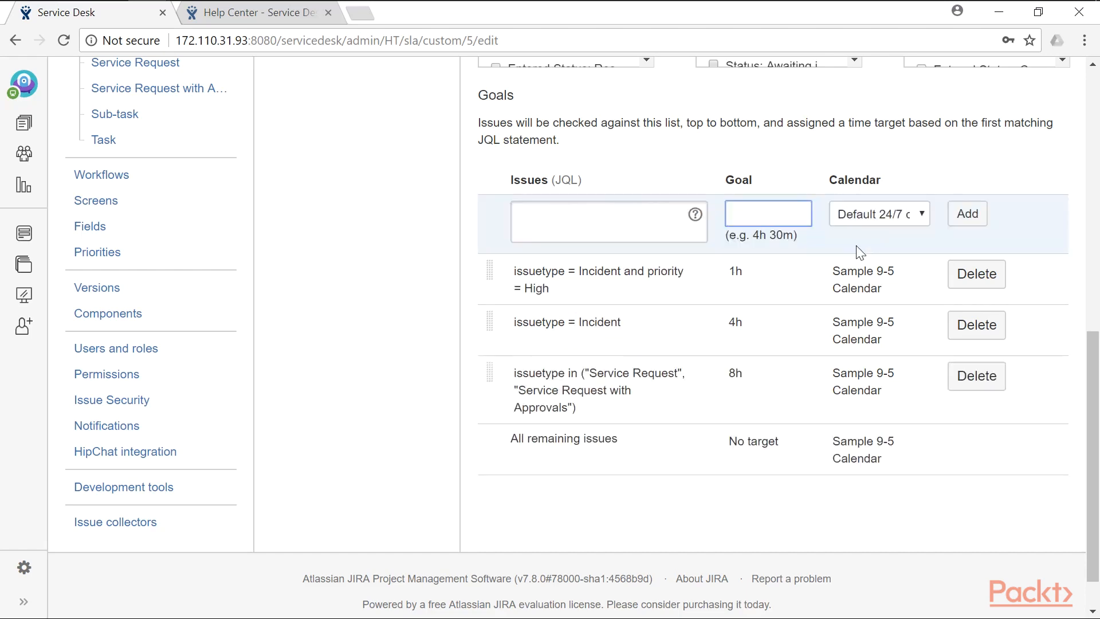
- Save the Time to resolution SLA changes from the 'Don't forget to save' prompt
scroll(777, 338, "up", 5)
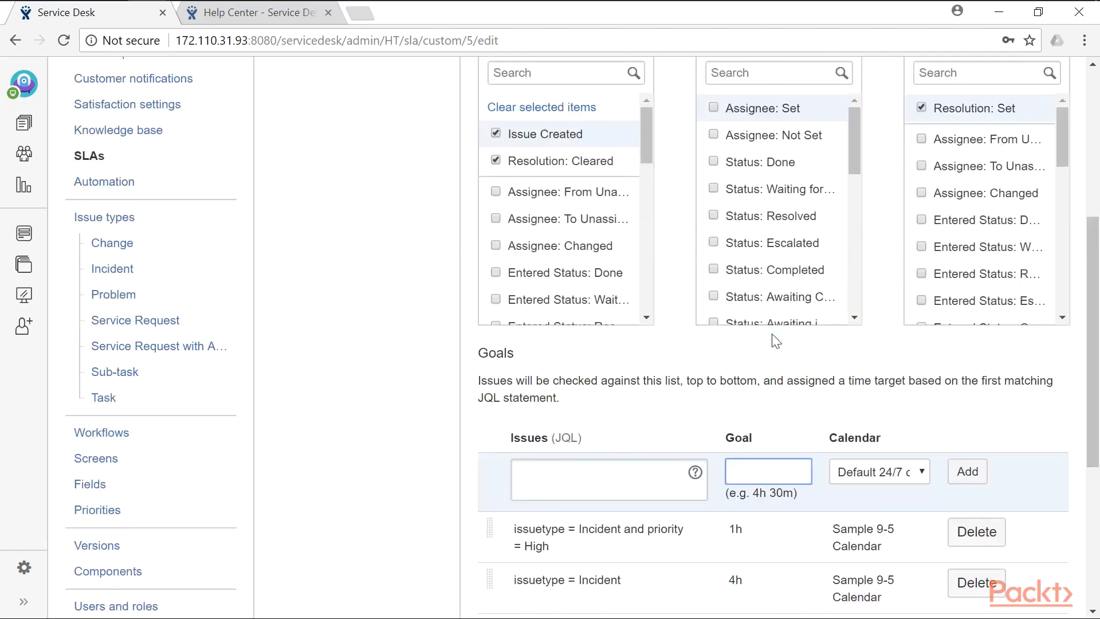
scroll(630, 411, "up", 3)
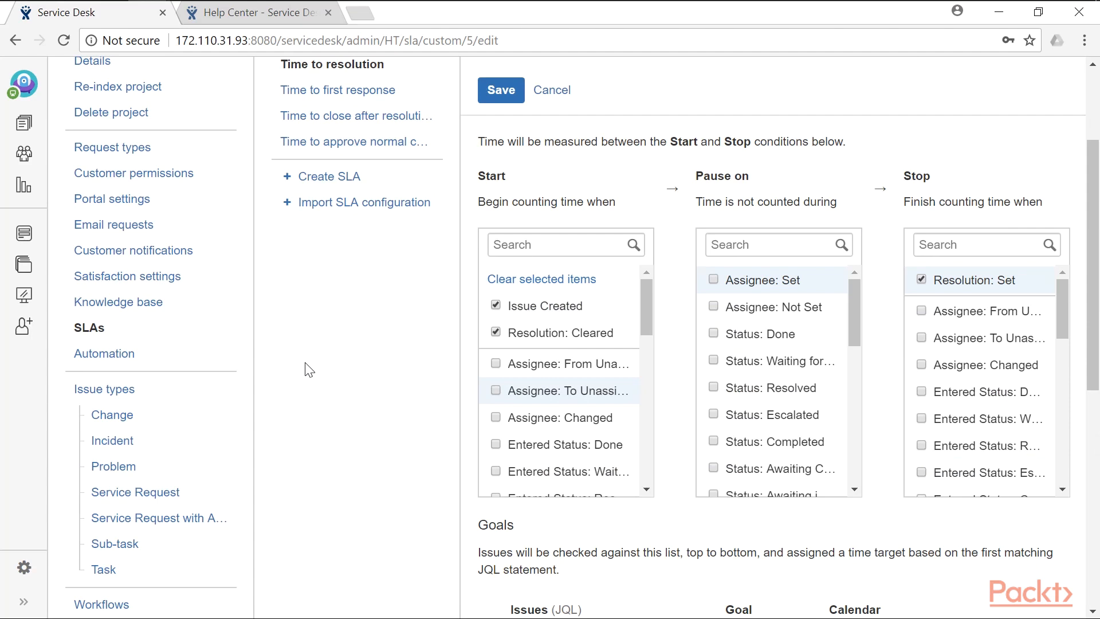
scroll(318, 370, "down", 5)
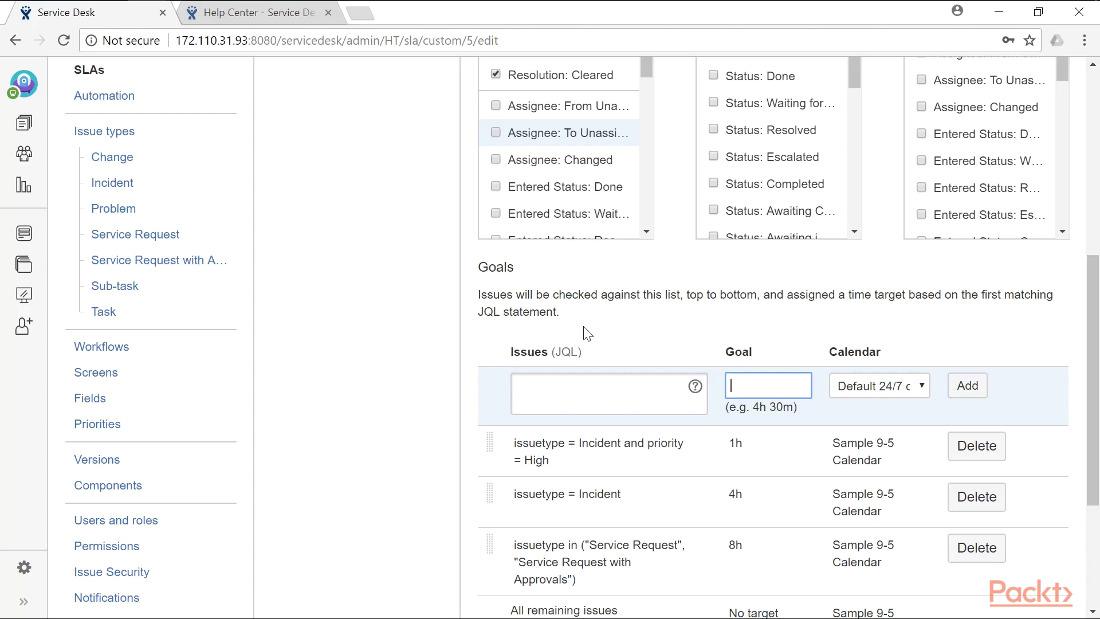
scroll(429, 326, "up", 6)
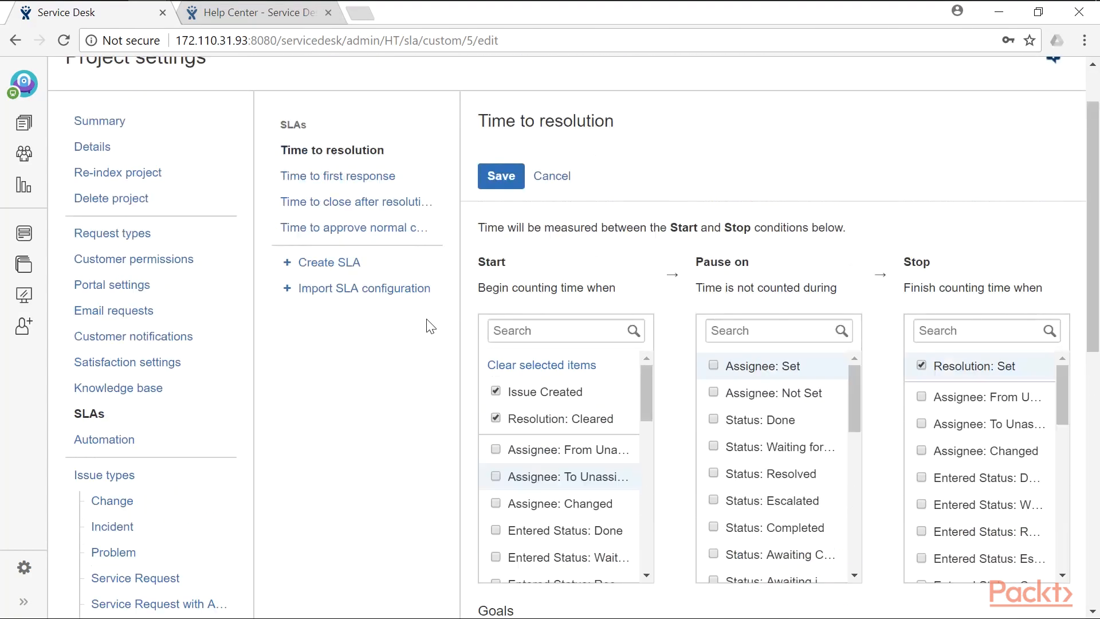
scroll(252, 344, "down", 3)
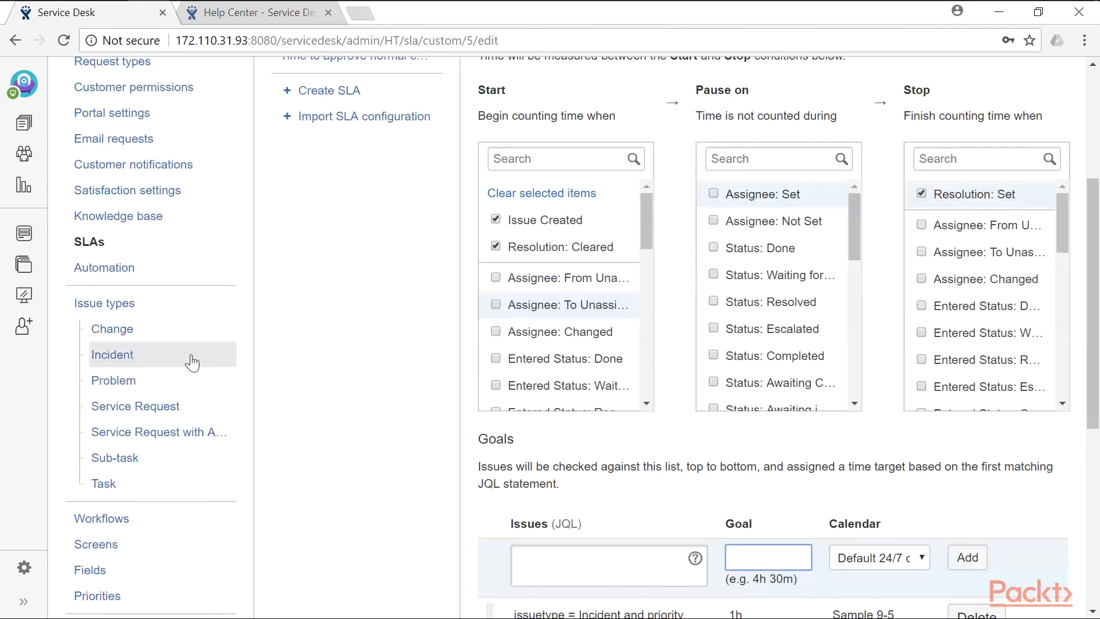
left_click(118, 265)
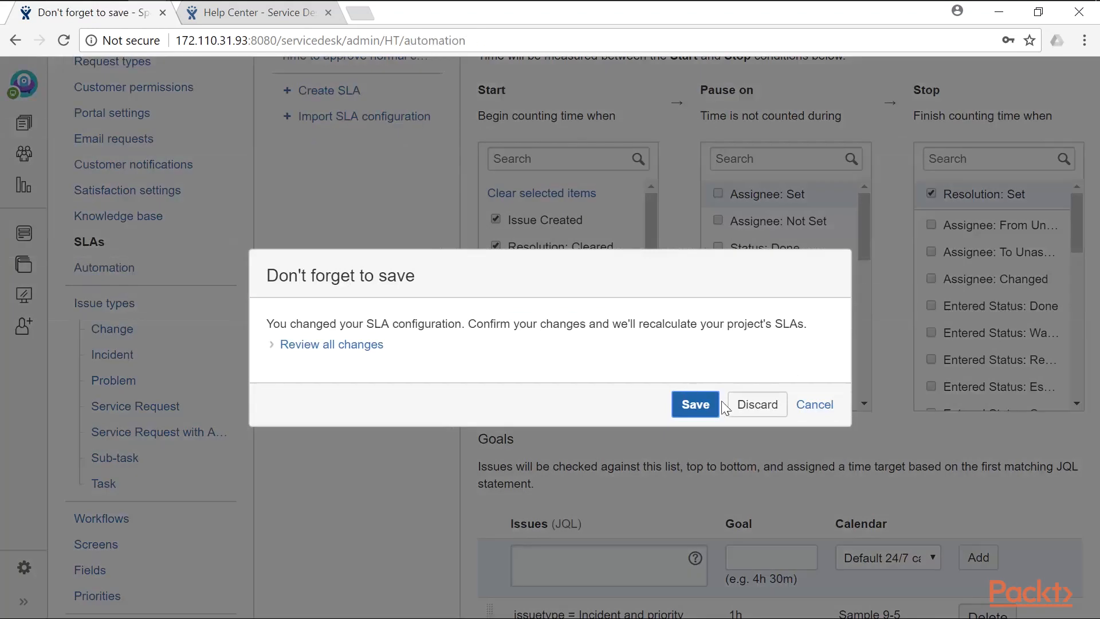
left_click(695, 405)
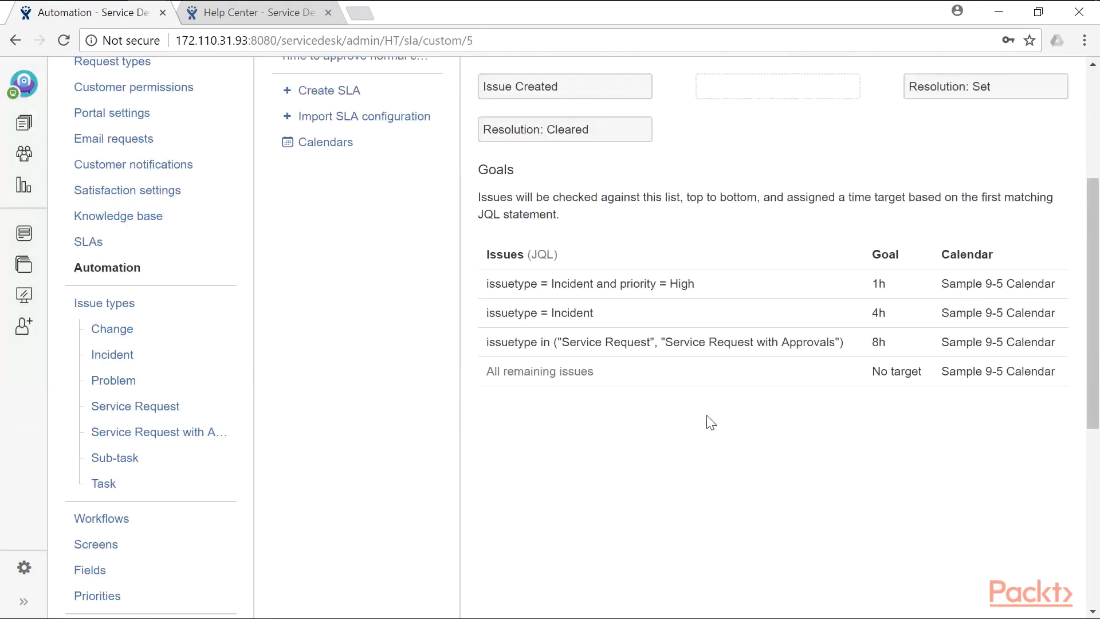
scroll(710, 422, "up", 2)
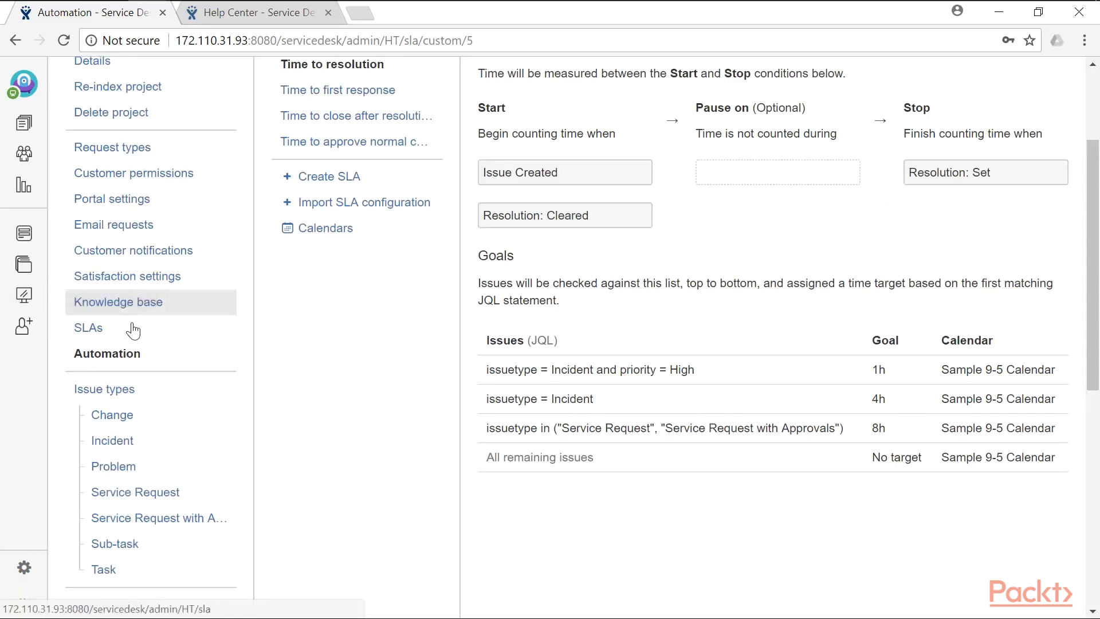
- Open the project's Automation page from the Project settings sidebar
left_click(119, 355)
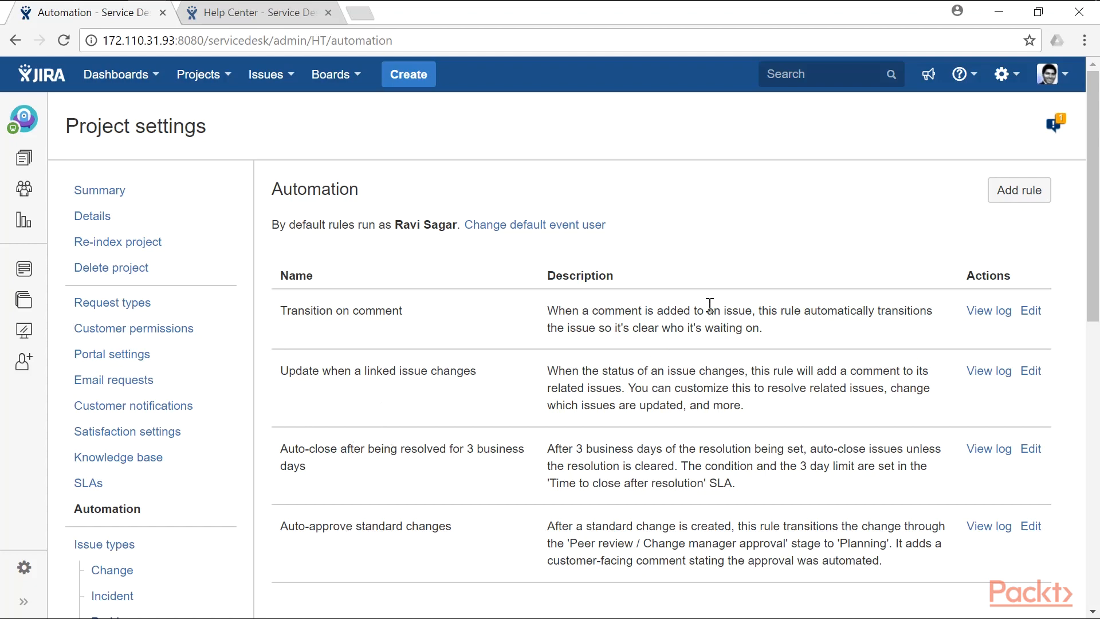
- Add a new automation rule from the 'Keep on top of SLAs' template
left_click(1035, 195)
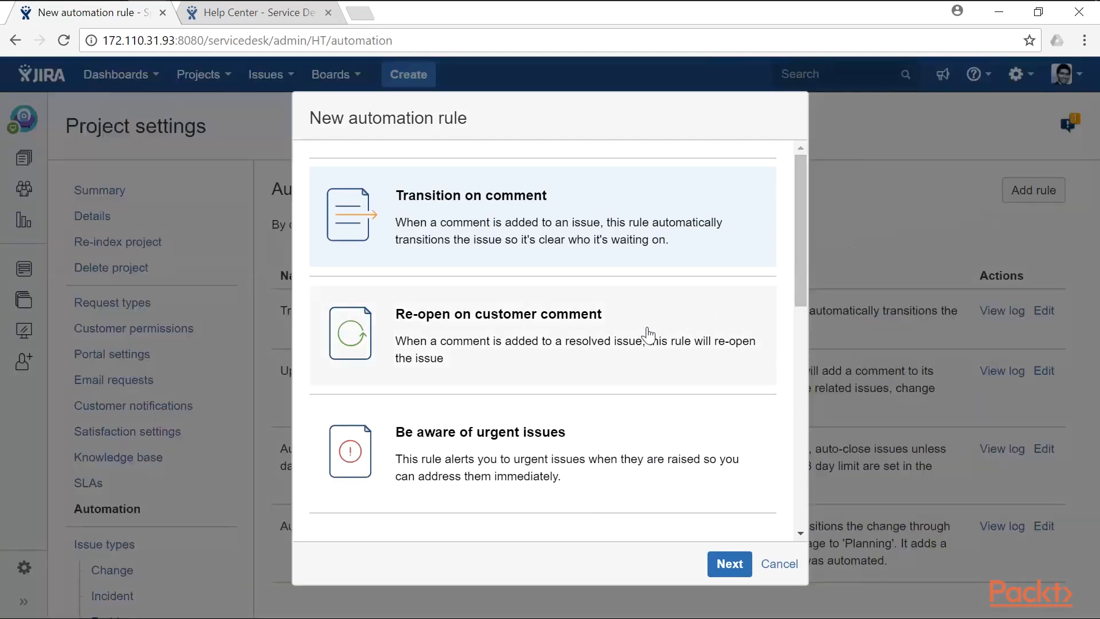
scroll(645, 334, "down", 2)
scroll(645, 337, "down", 2)
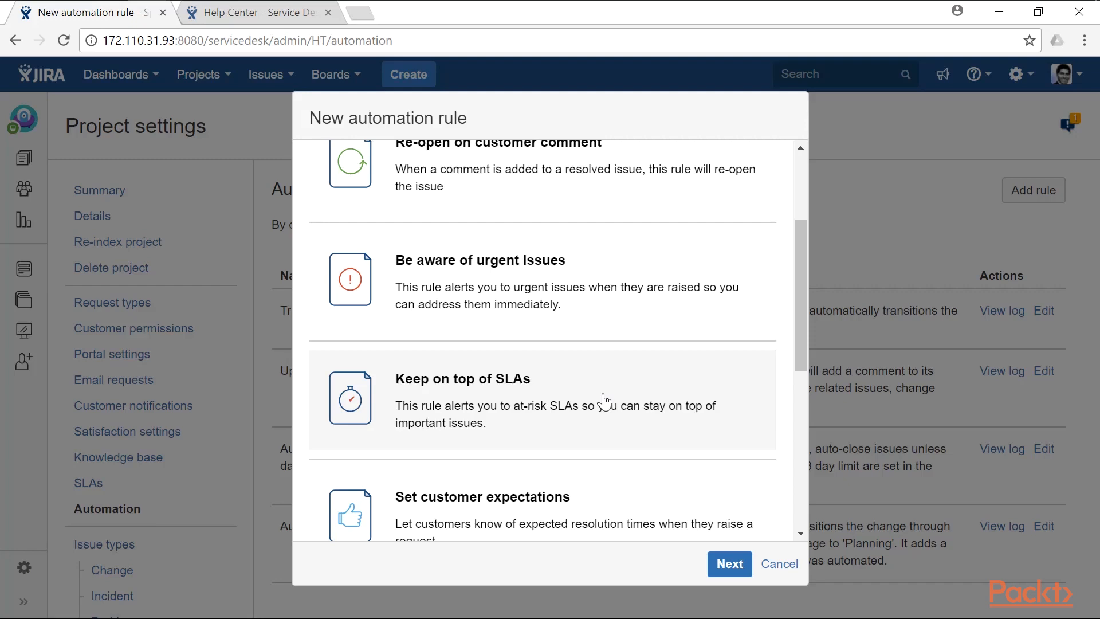
left_click(727, 562)
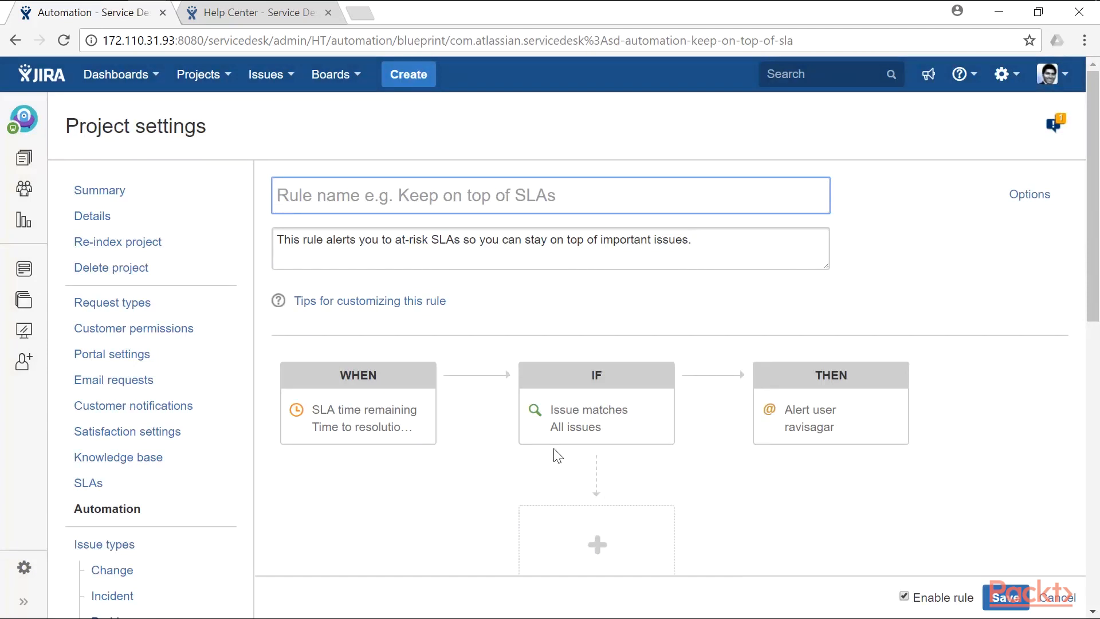
- Name the rule 'SLA Alert', review its Alert user action, and save it
type("SLA Alert")
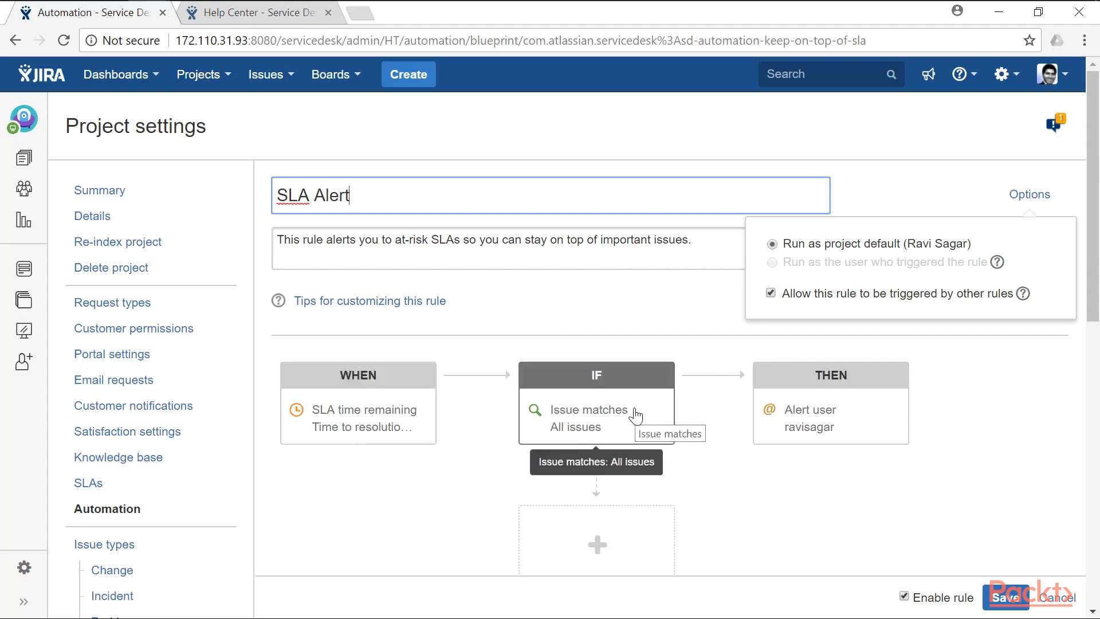
left_click(825, 417)
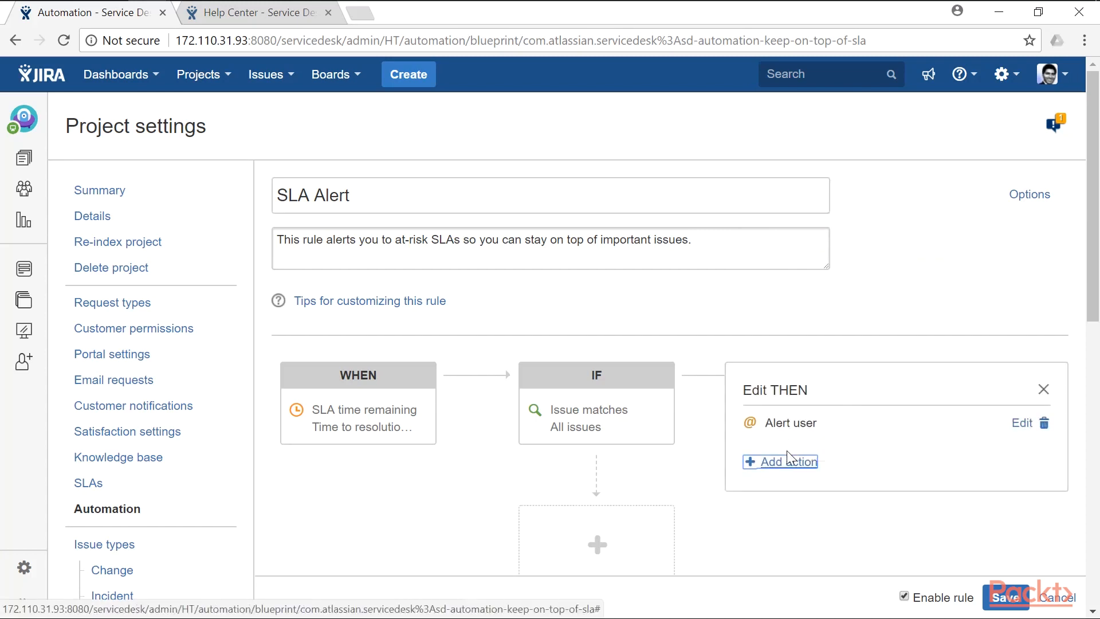
left_click(1048, 385)
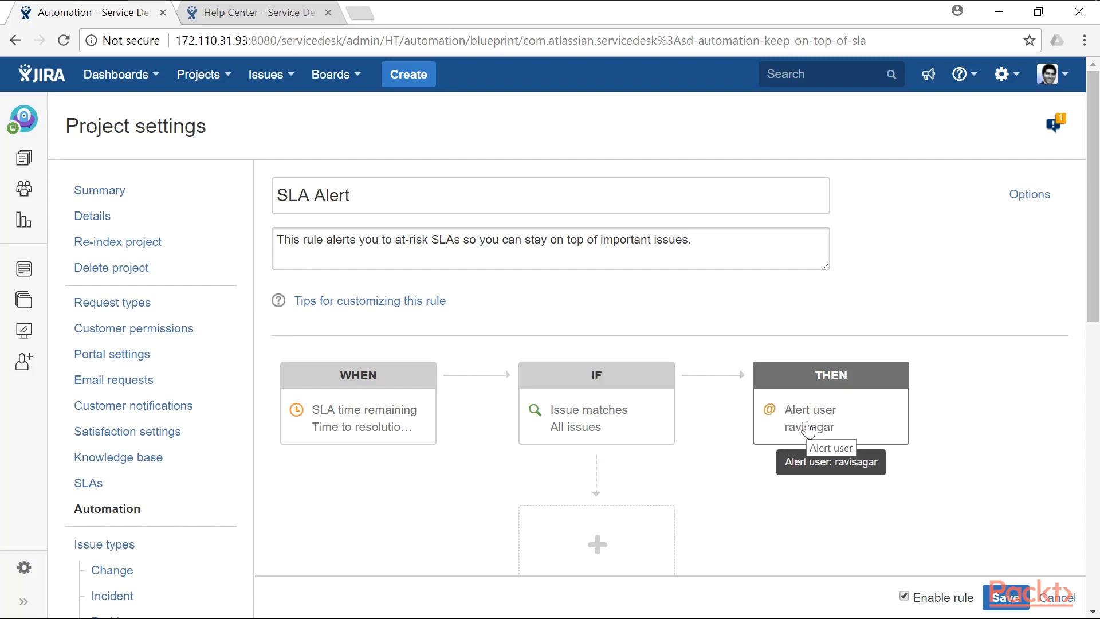
left_click(1000, 597)
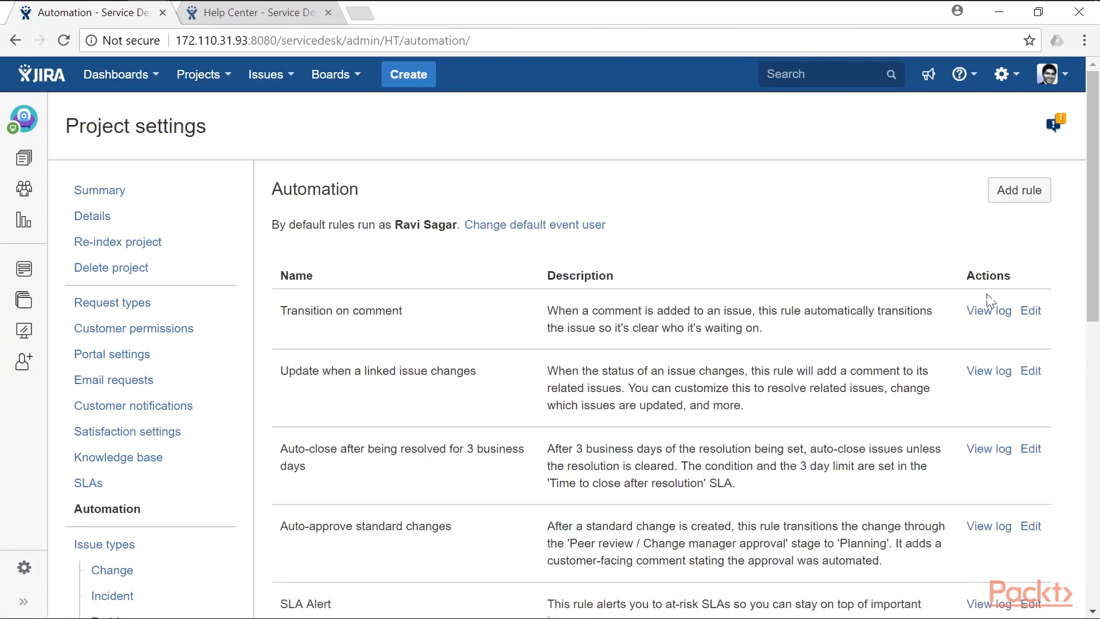
- Start another automation rule using the Custom rule option
left_click(1021, 189)
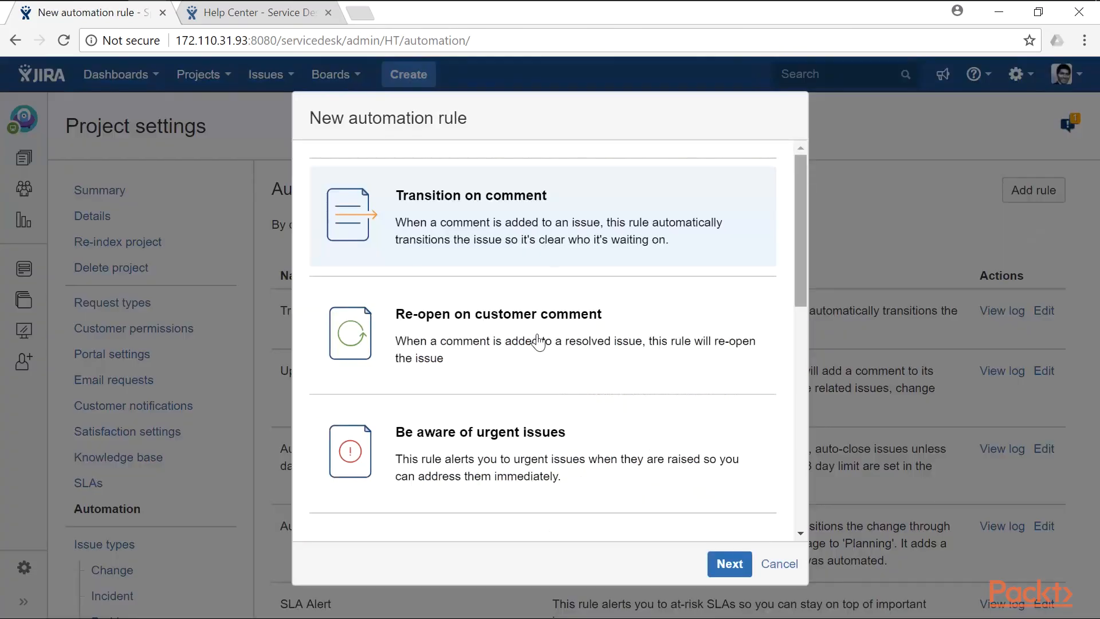
scroll(486, 355, "down", 6)
scroll(486, 355, "down", 3)
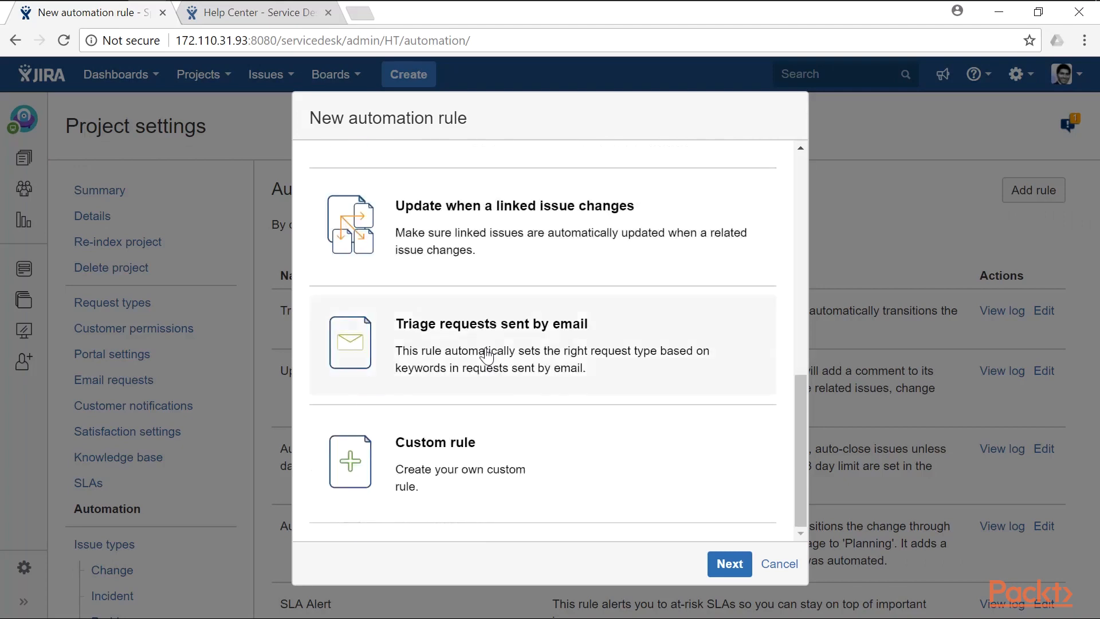
left_click(423, 469)
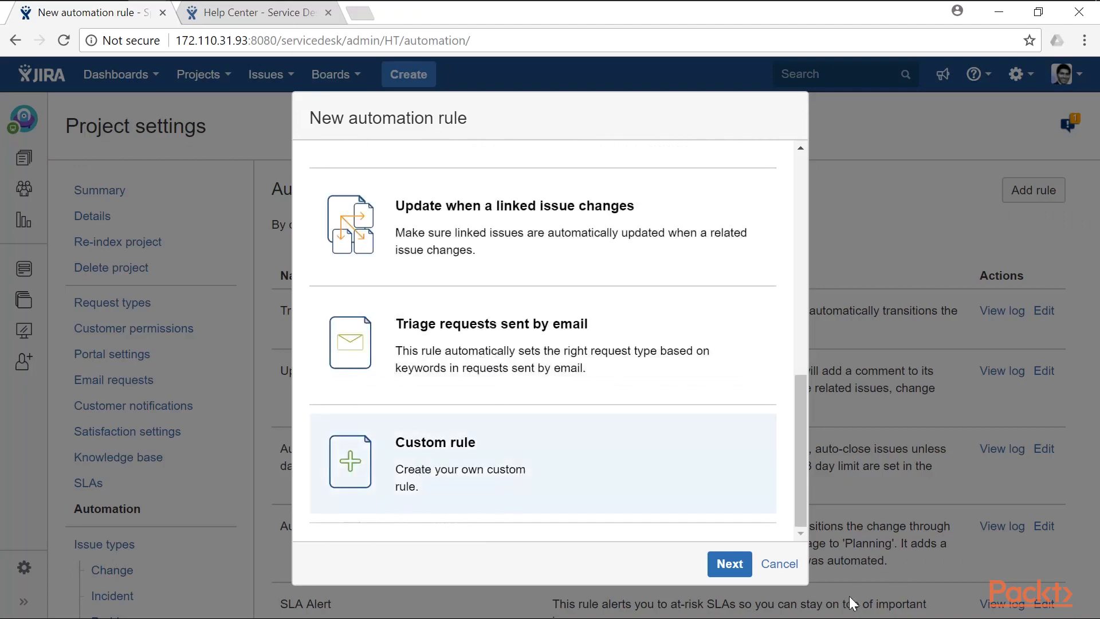
left_click(741, 570)
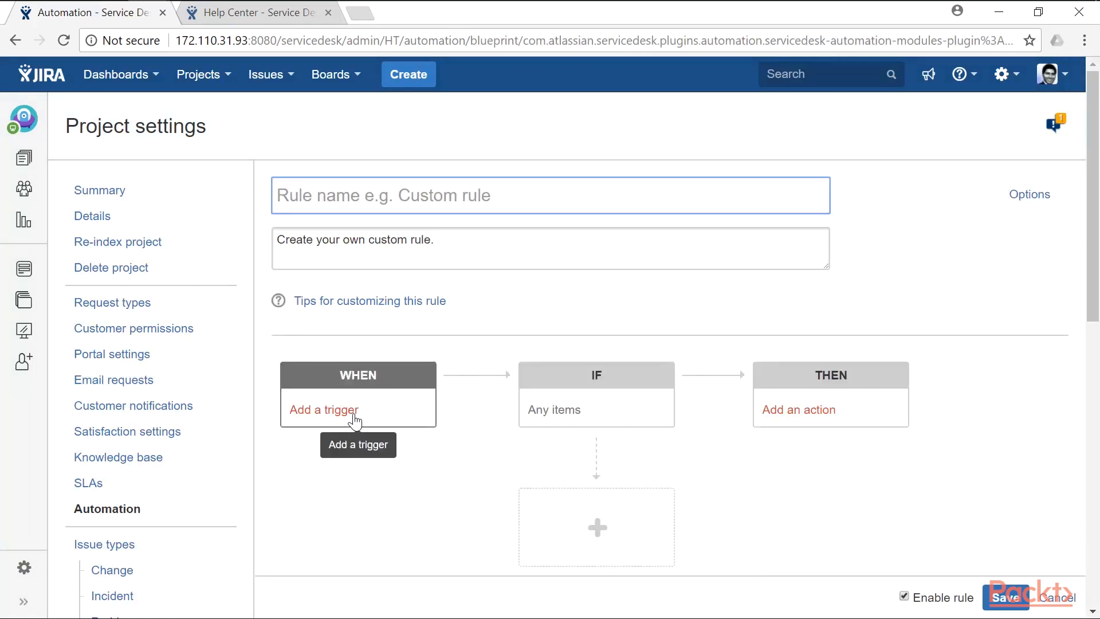
- Browse the available WHEN triggers, then close the panel without choosing one
left_click(355, 422)
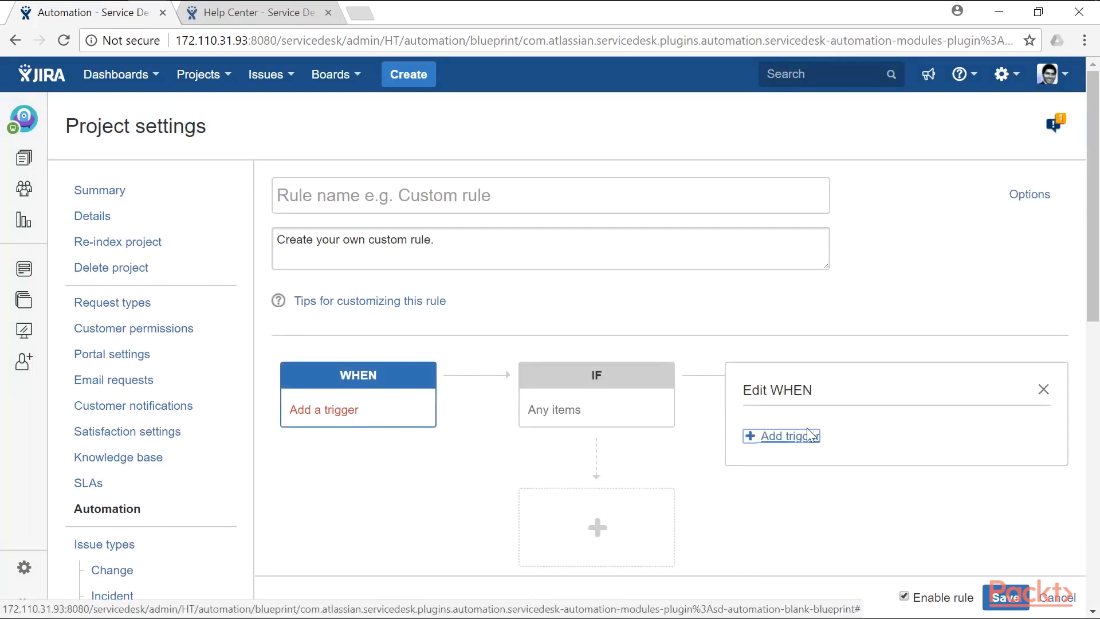
left_click(792, 438)
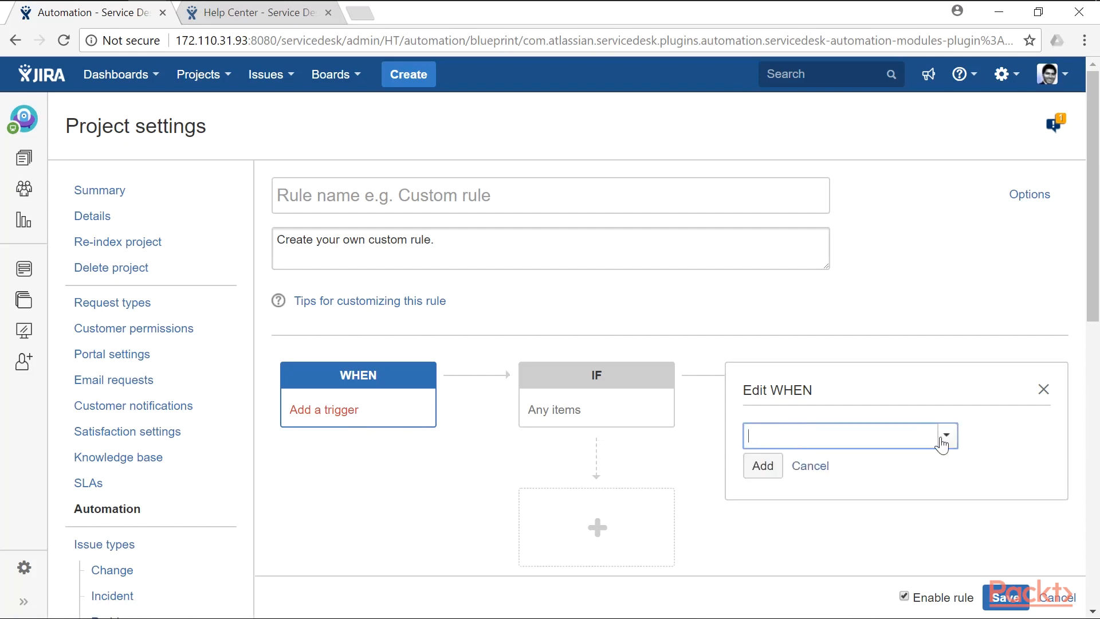
left_click(944, 439)
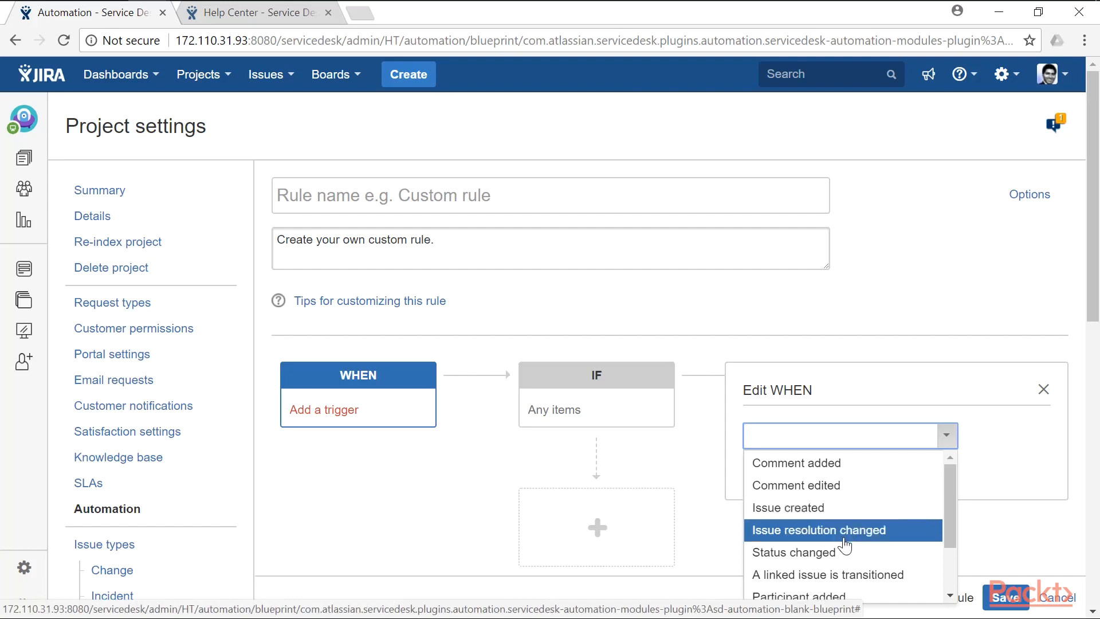
scroll(841, 557, "down", 4)
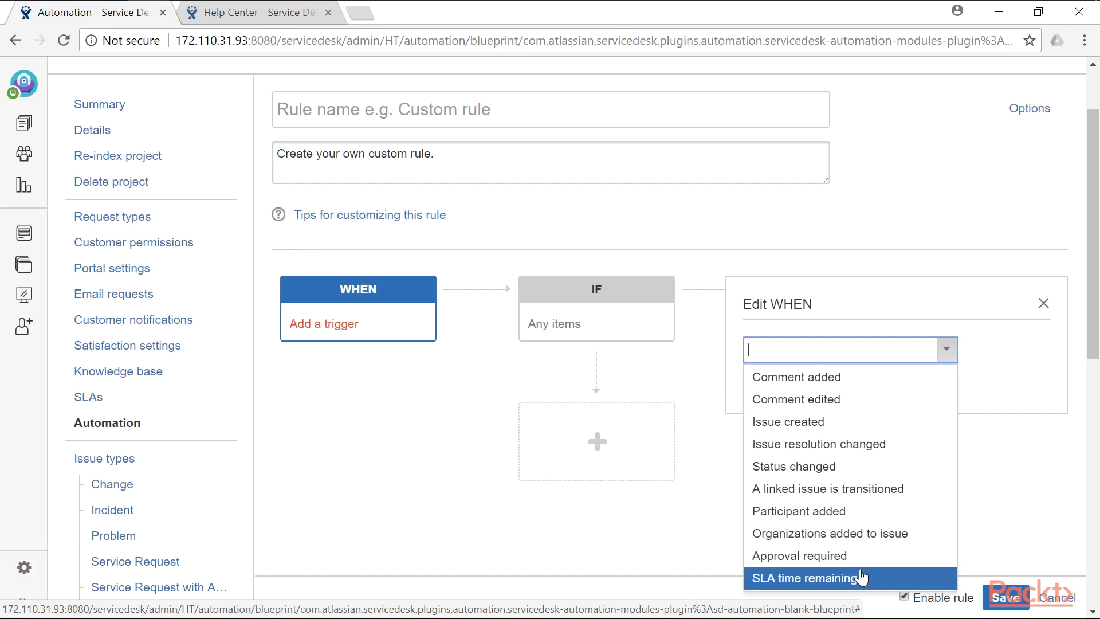
left_click(913, 245)
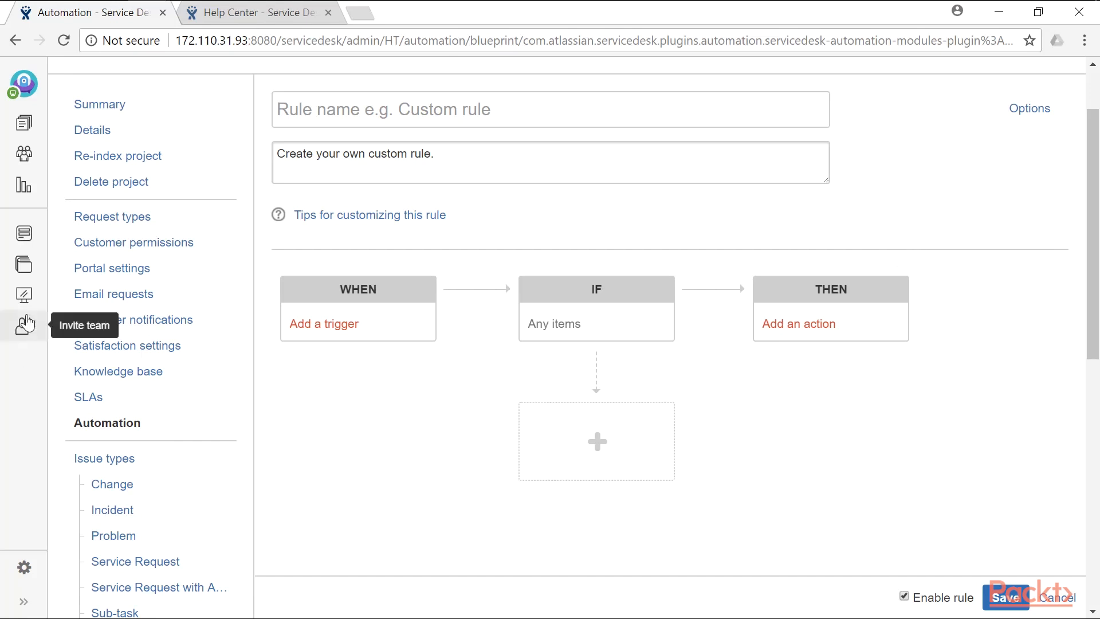
- Start a 'Something is broken' request from the customer portal
left_click(25, 239)
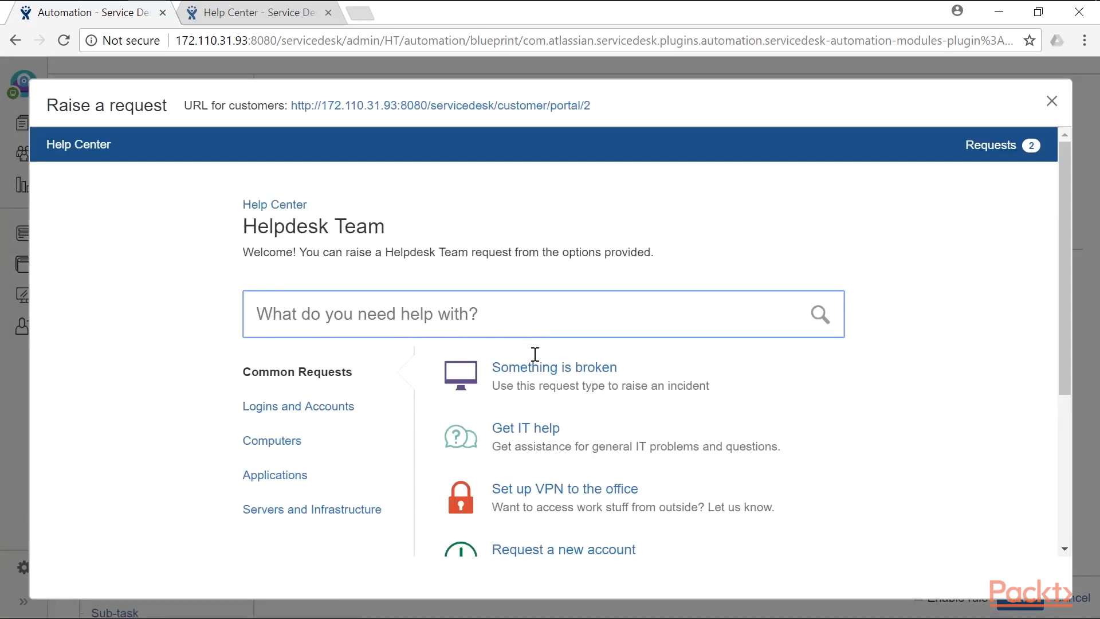
left_click(303, 383)
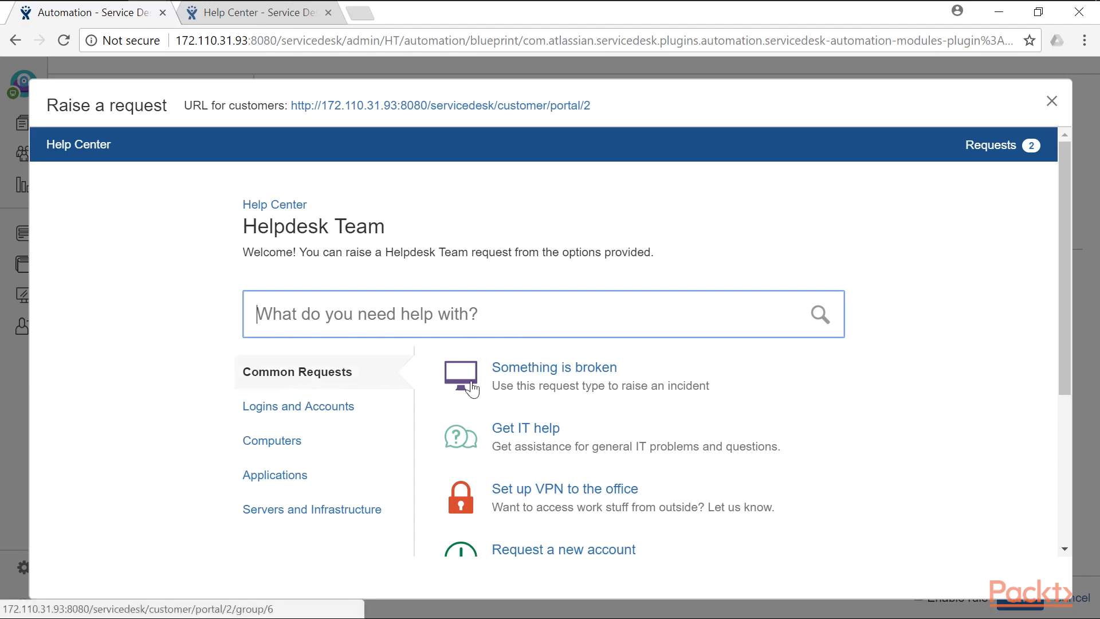
left_click(533, 367)
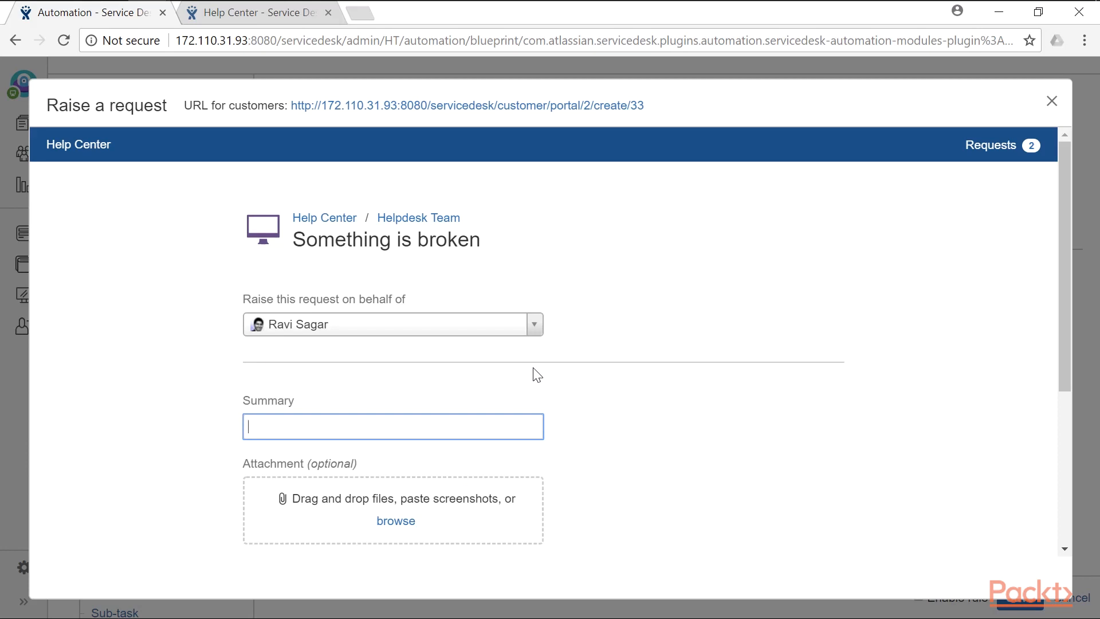
- Submit it with summary 'My server is down' and description 'This is very urgen', then close the window
scroll(537, 375, "down", 3)
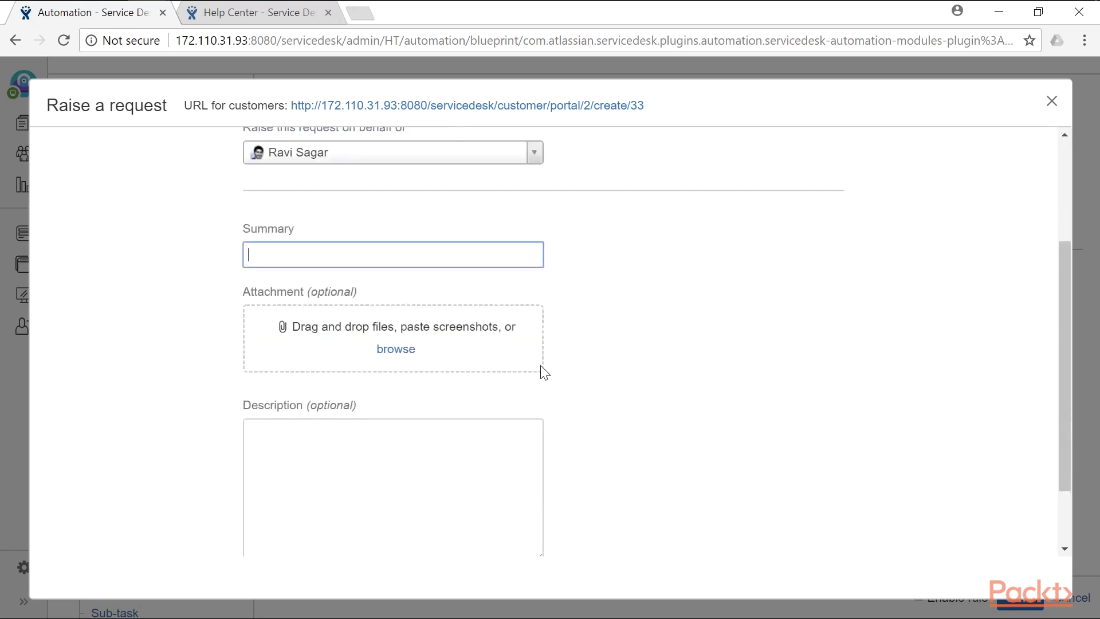
type("My ")
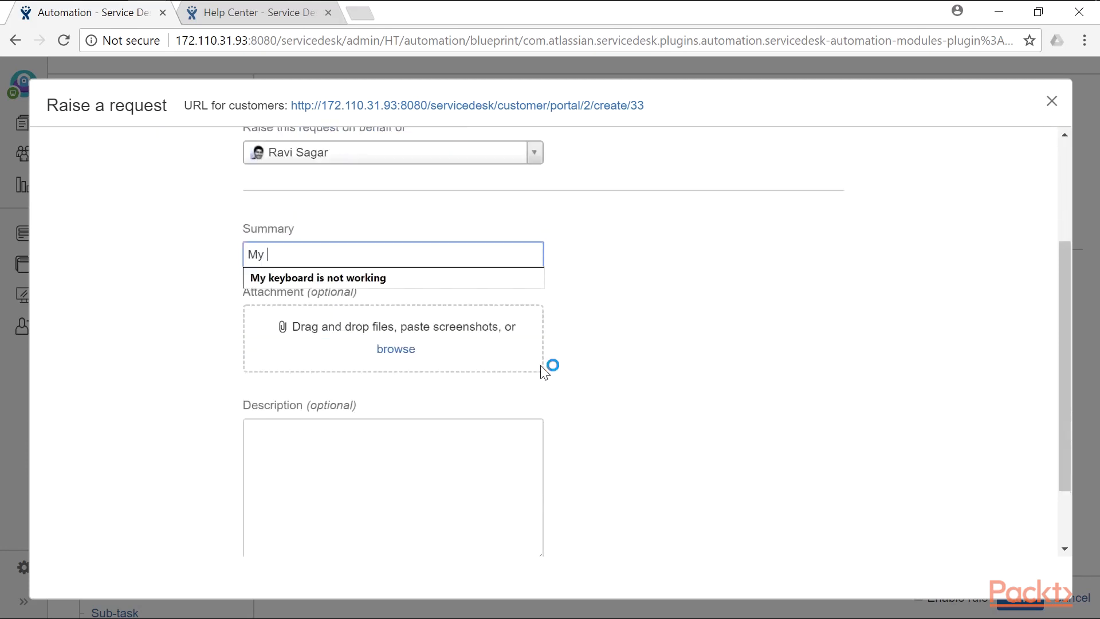
type("server is down")
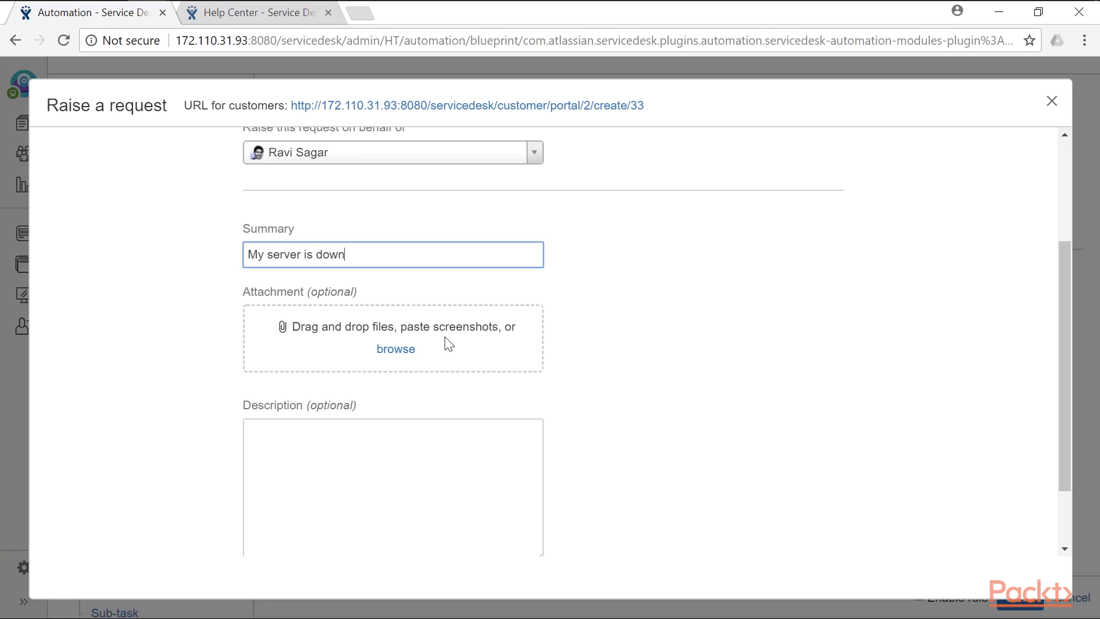
scroll(450, 341, "down", 2)
left_click(420, 413)
type("This is very urgent")
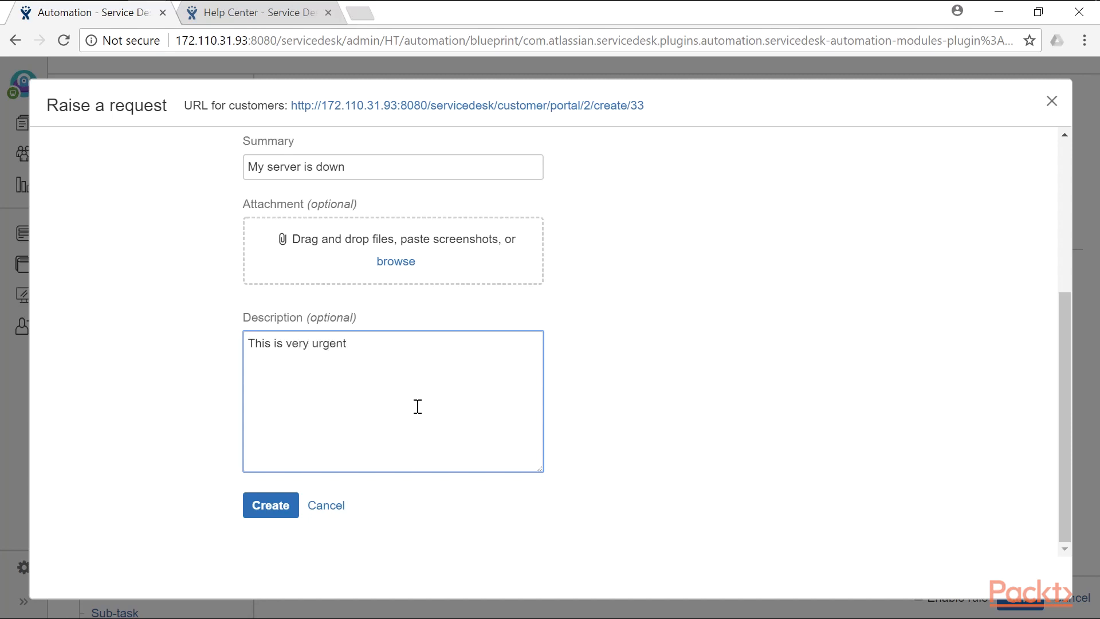
left_click(286, 503)
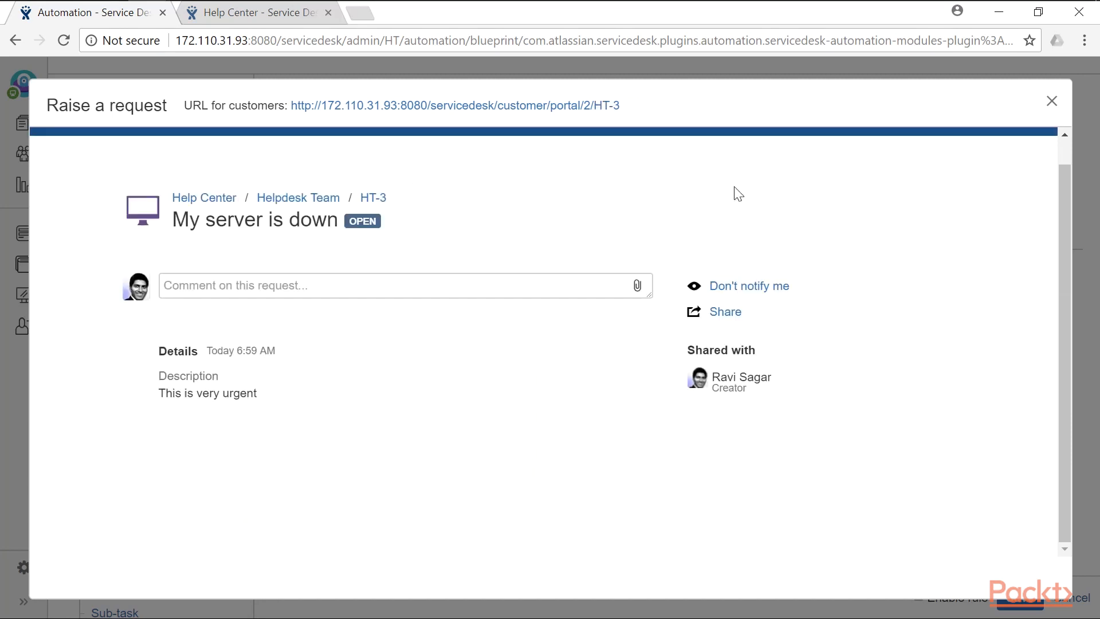
left_click(1053, 103)
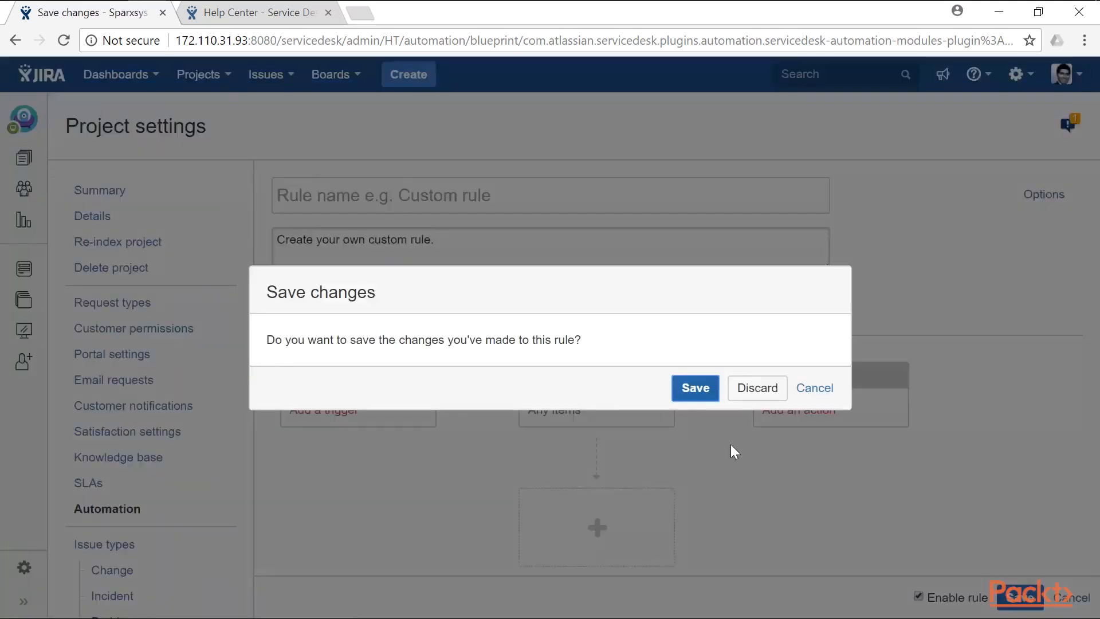
- Save the rule changes and view the All open queue listing HT-3
left_click(701, 399)
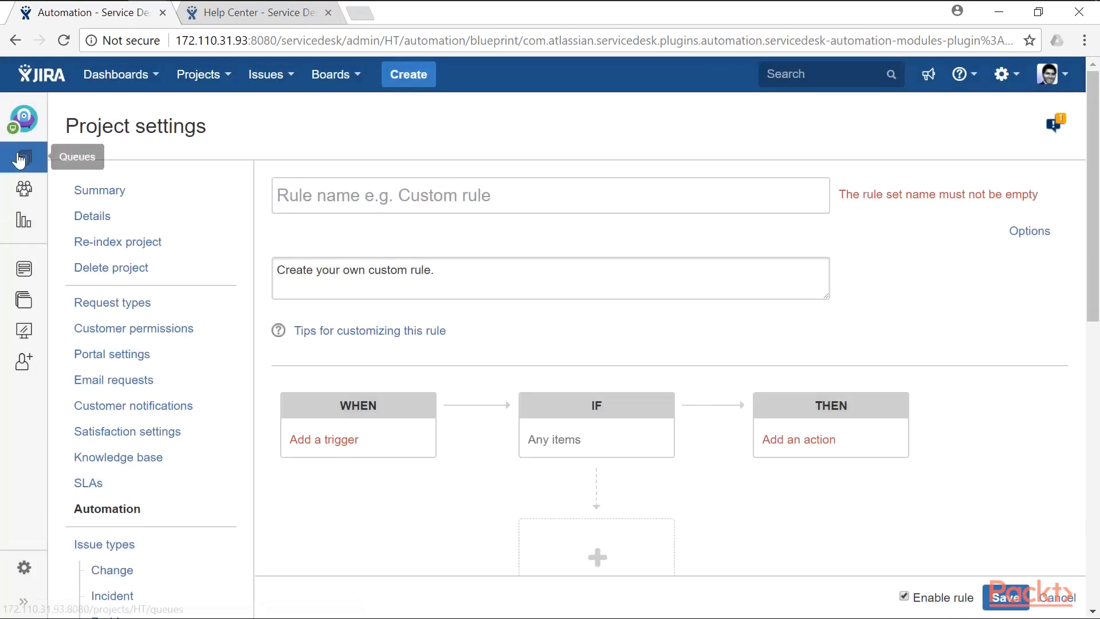
left_click(21, 158)
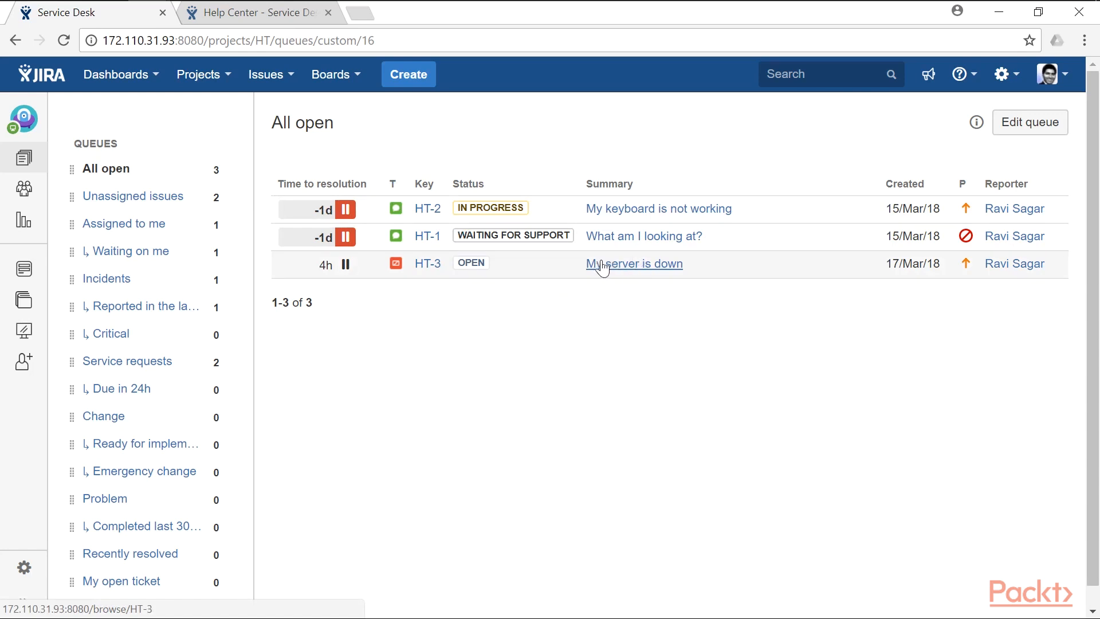
scroll(643, 272, "down", 1)
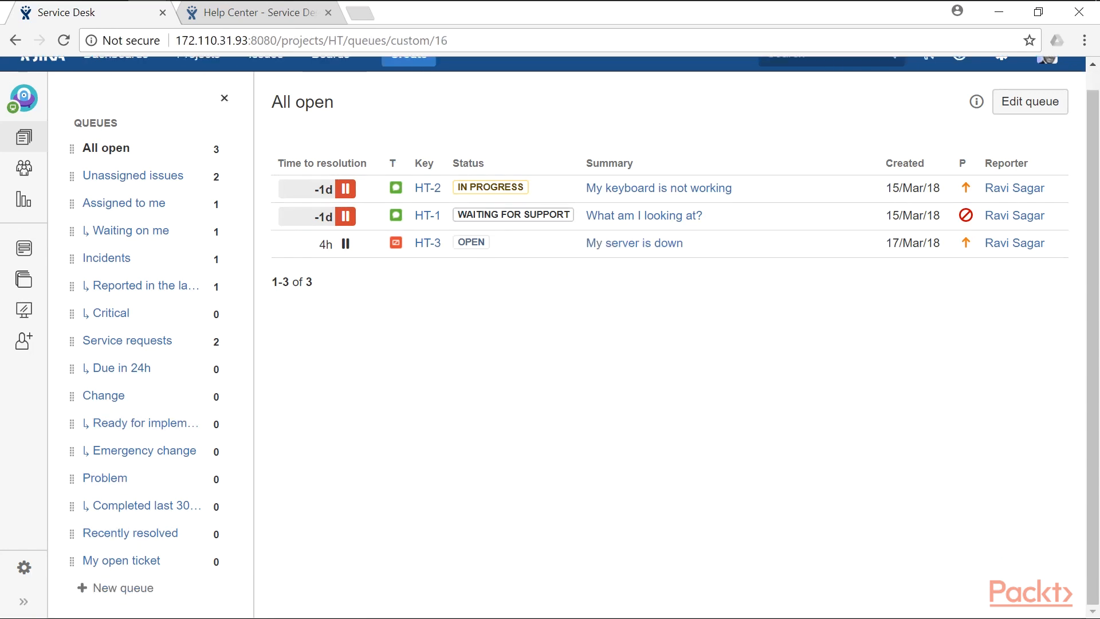
- Create a new queue named 'Something is broken'
left_click(110, 599)
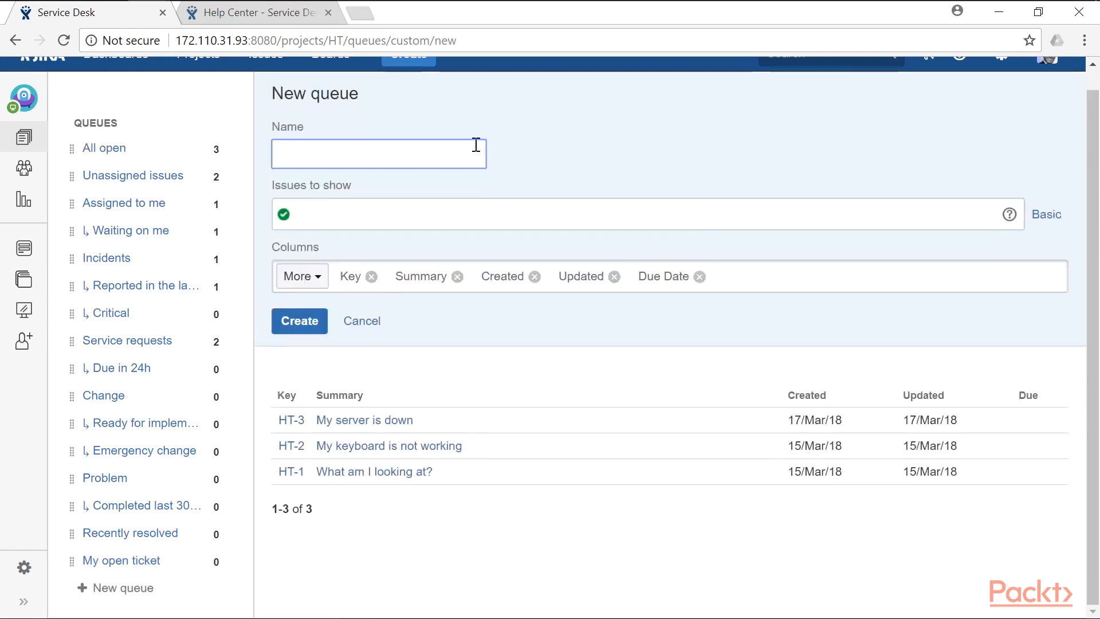
type("Som")
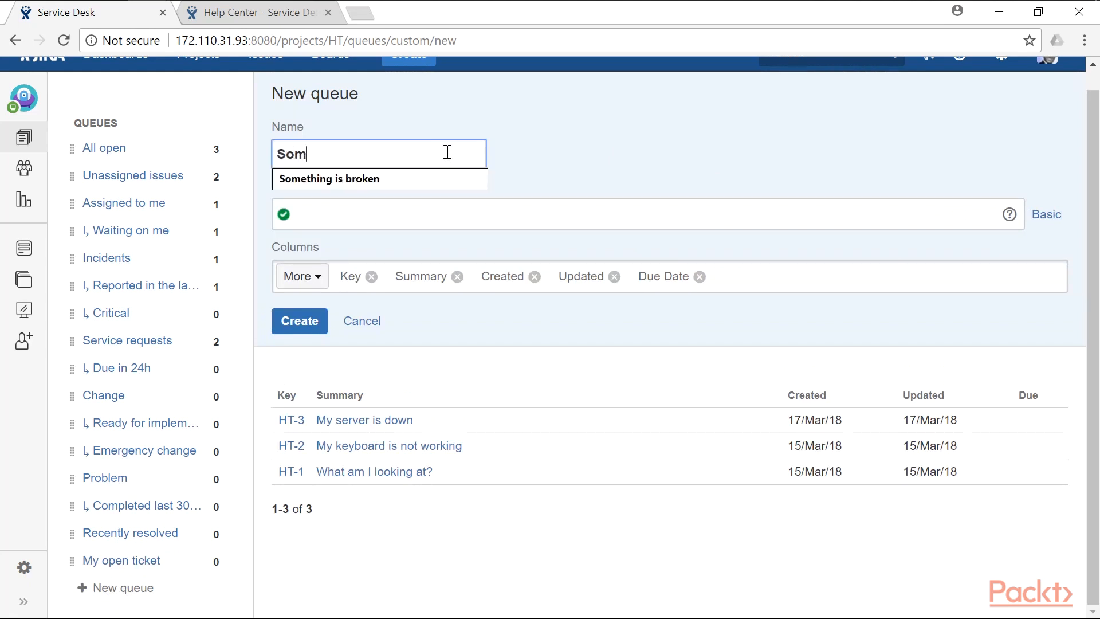
left_click(432, 178)
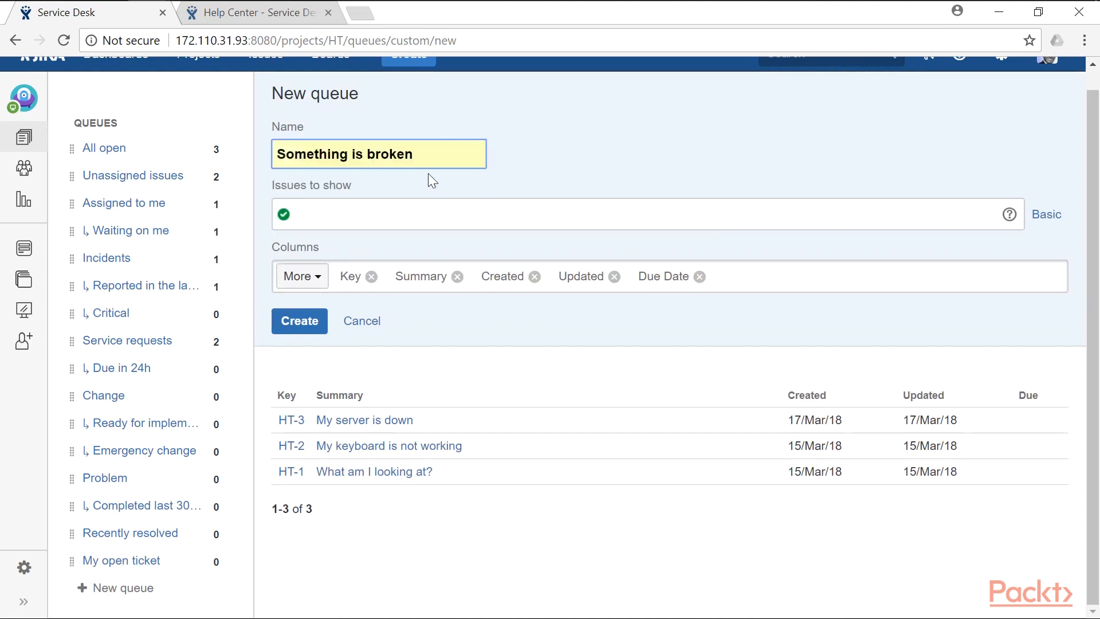
- Filter it by "Customer Request Type" = "Something is broken (HT)", create it, and place it below All open
left_click(390, 212)
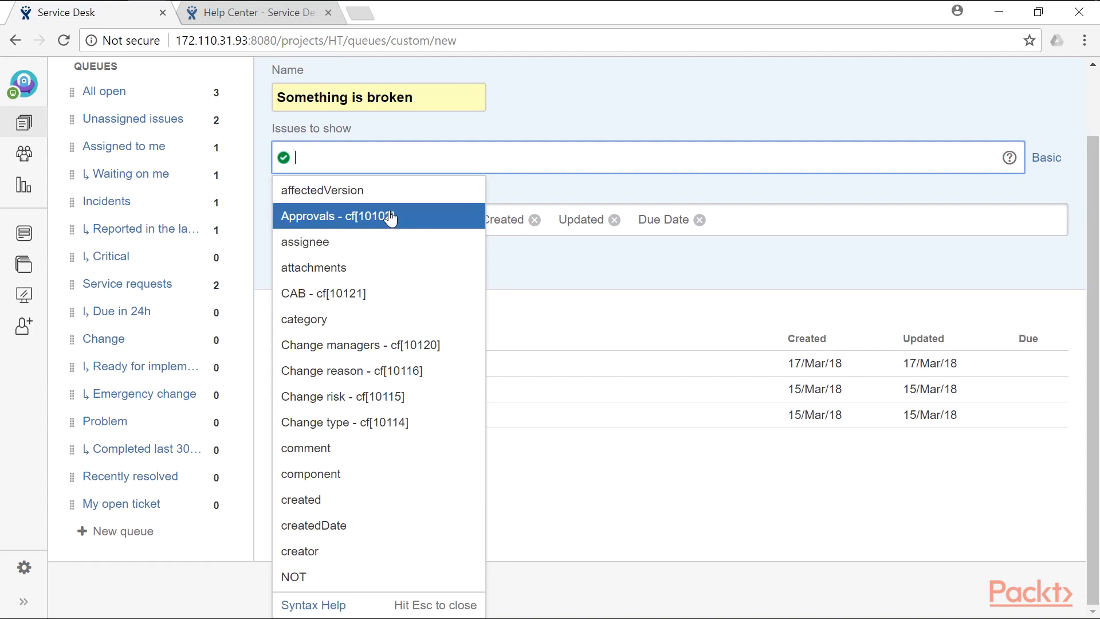
type("custom")
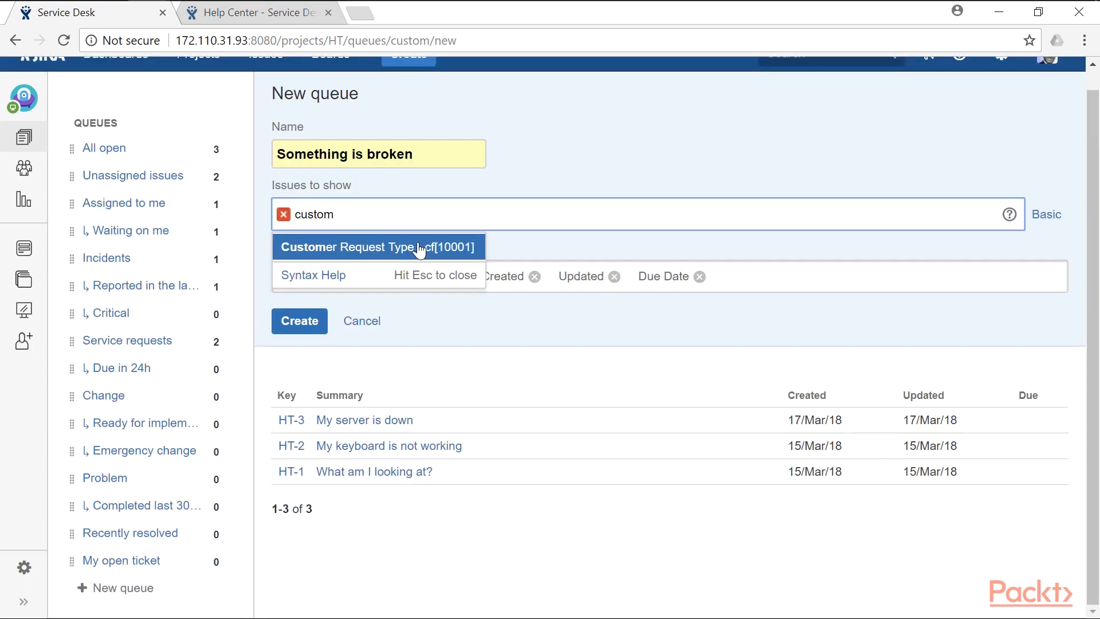
left_click(420, 249)
left_click(420, 250)
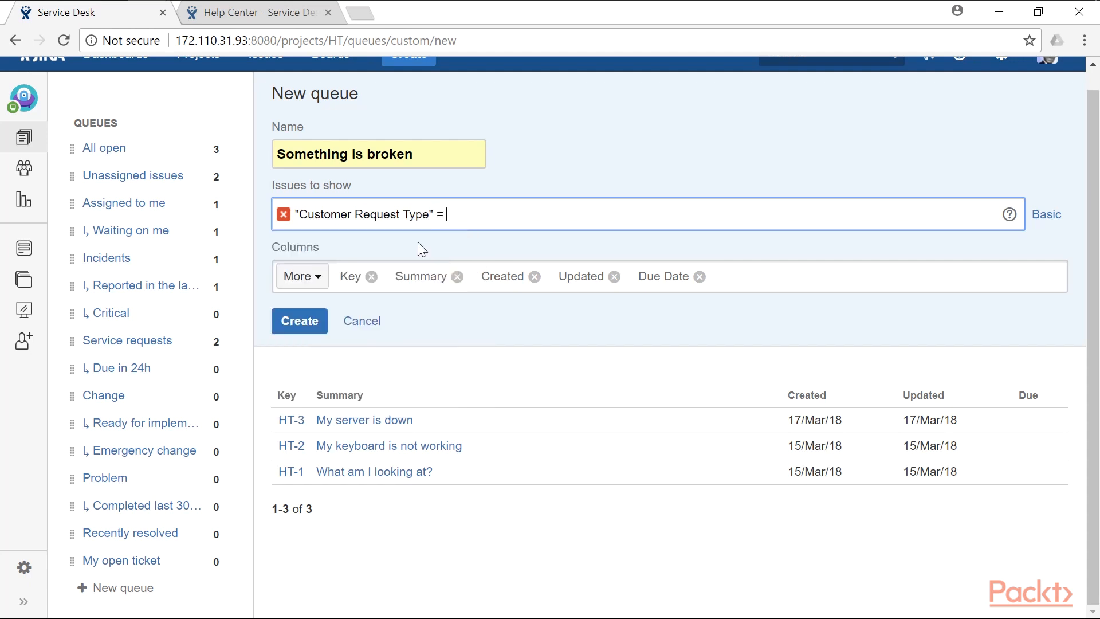
type("Som")
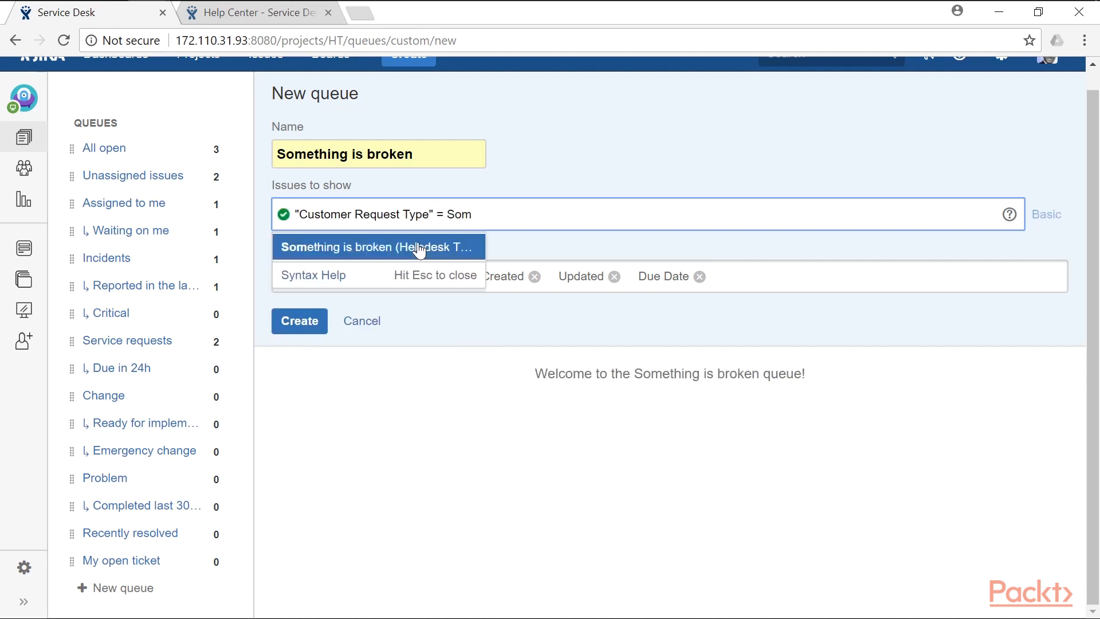
left_click(420, 250)
left_click(567, 332)
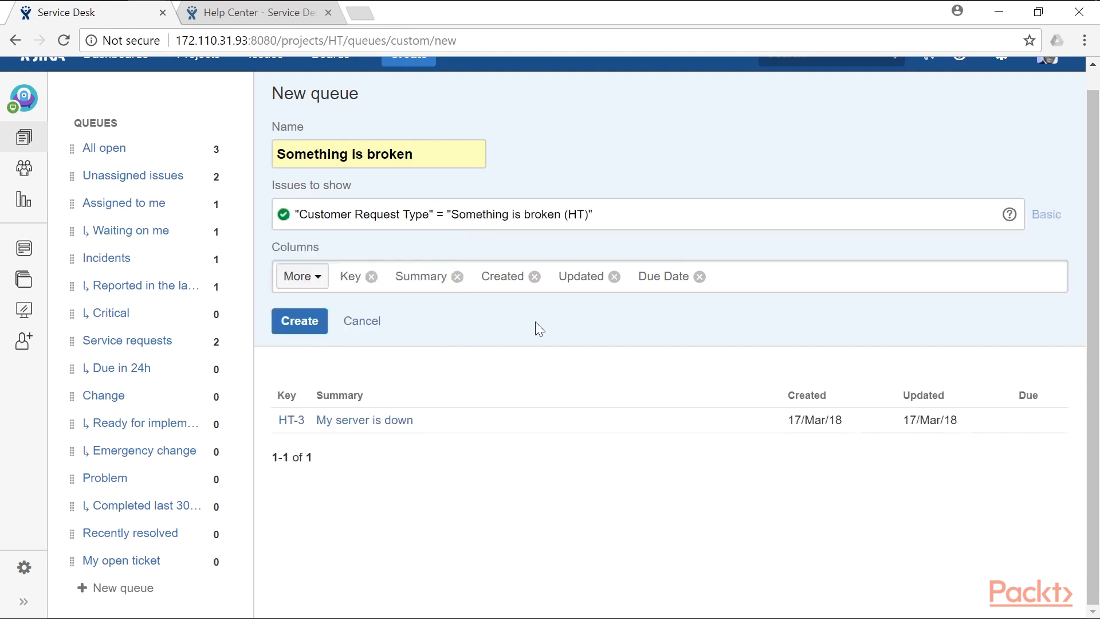
left_click(313, 321)
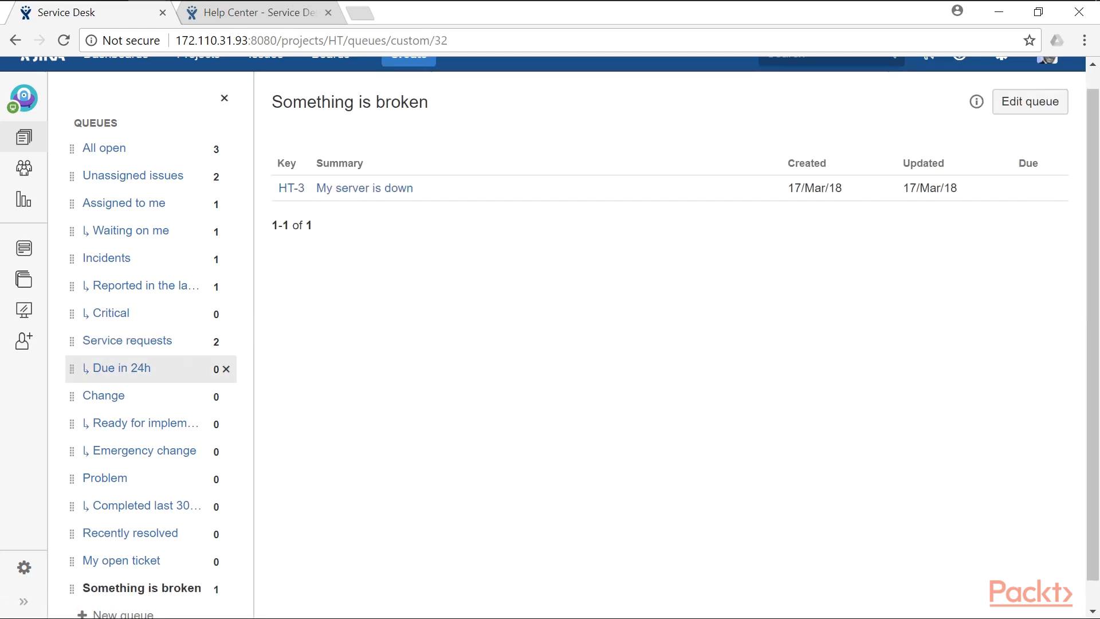
left_click_drag(72, 597, 79, 189)
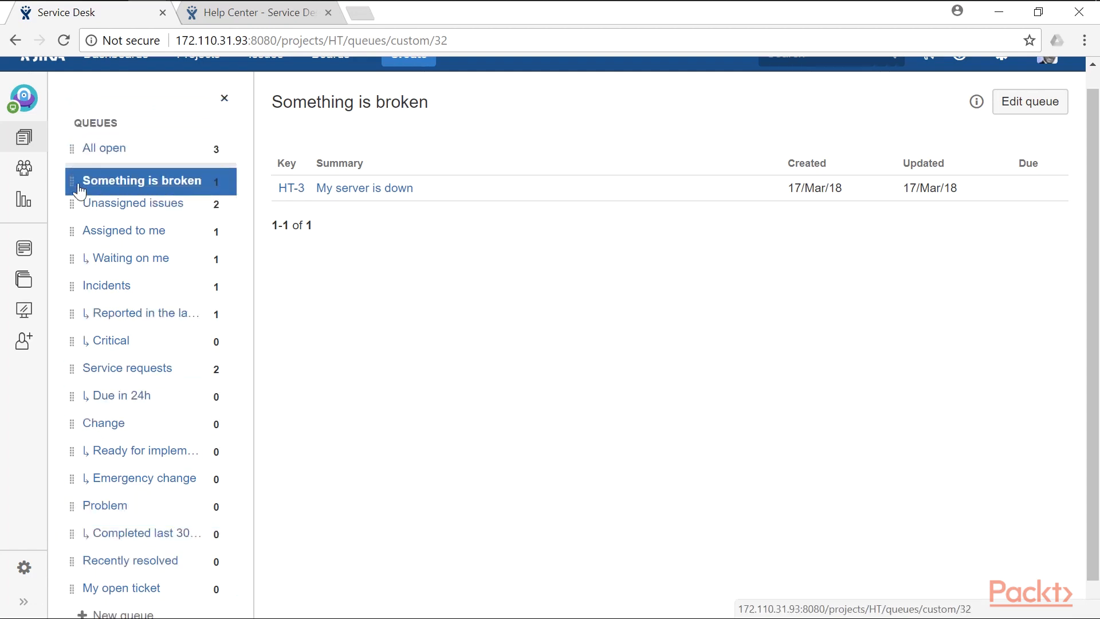